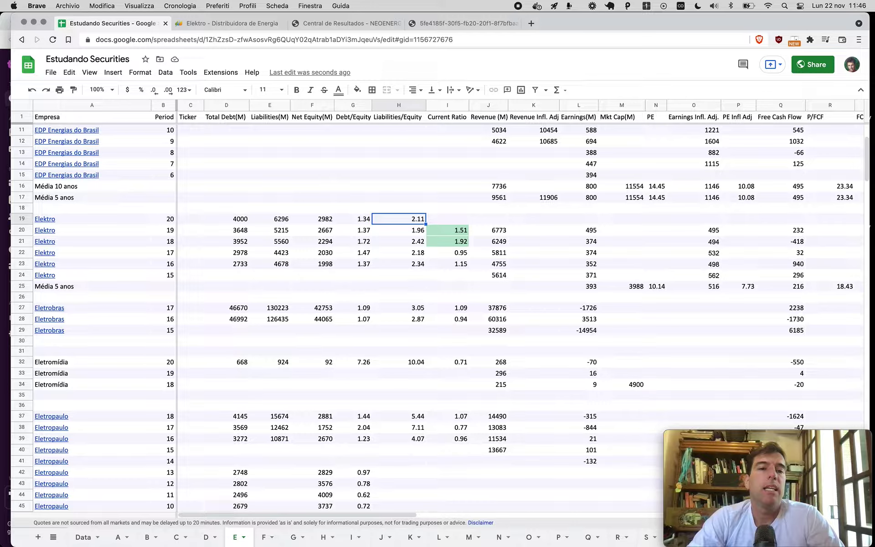
pyautogui.click(353, 219)
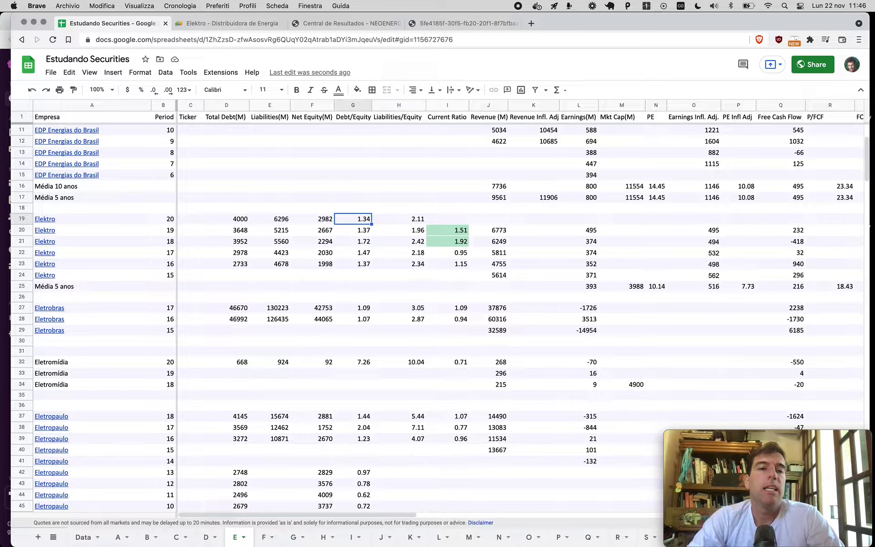
pyautogui.click(398, 219)
pyautogui.click(353, 218)
pyautogui.click(399, 219)
pyautogui.click(354, 219)
pyautogui.click(398, 218)
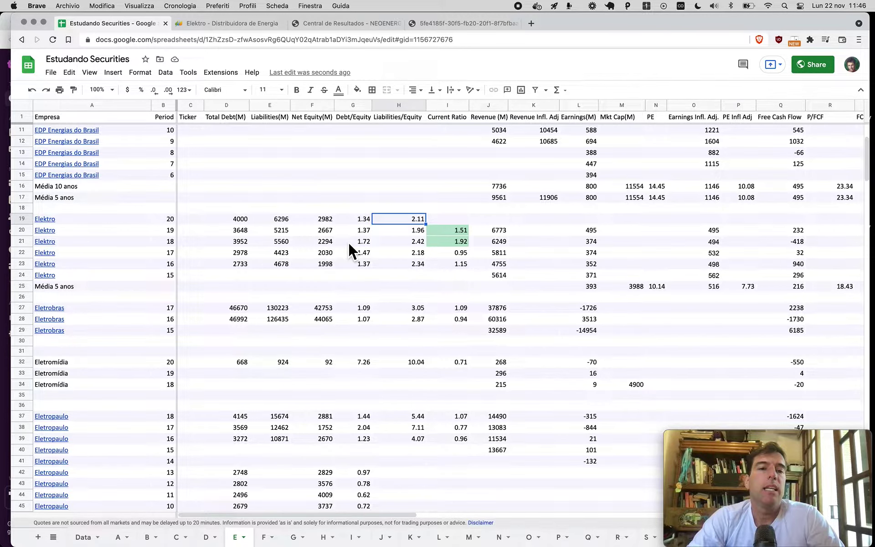
# Divide Elektro's 2020 current assets by current liabilities from the balance sheet in Calculator, 3156 / 3054
pyautogui.press('super+4')
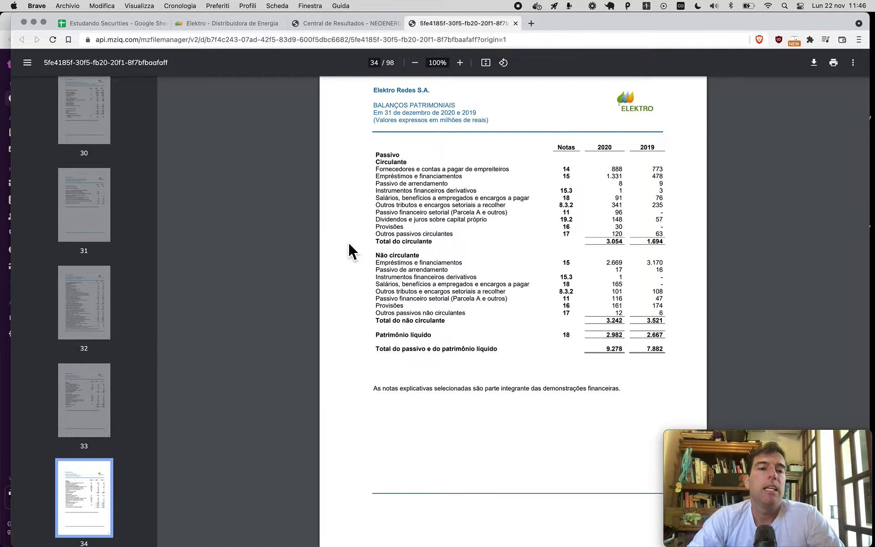
pyautogui.scroll(5, 406, 205)
pyautogui.press('super+Tab')
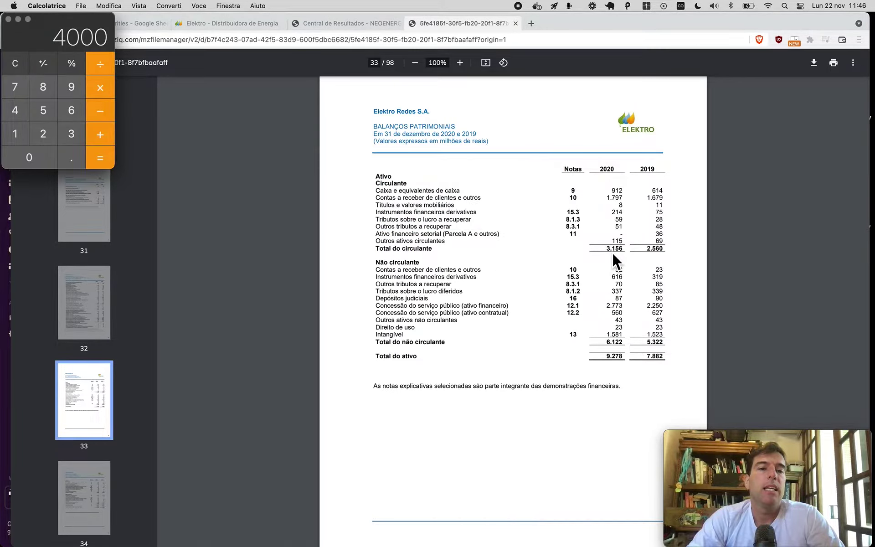
pyautogui.write('3156')
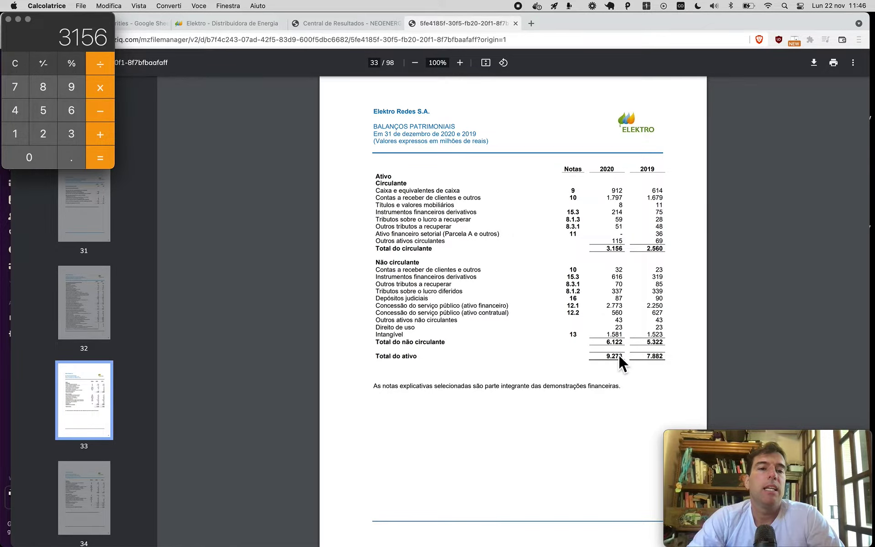
pyautogui.scroll(-10, 619, 354)
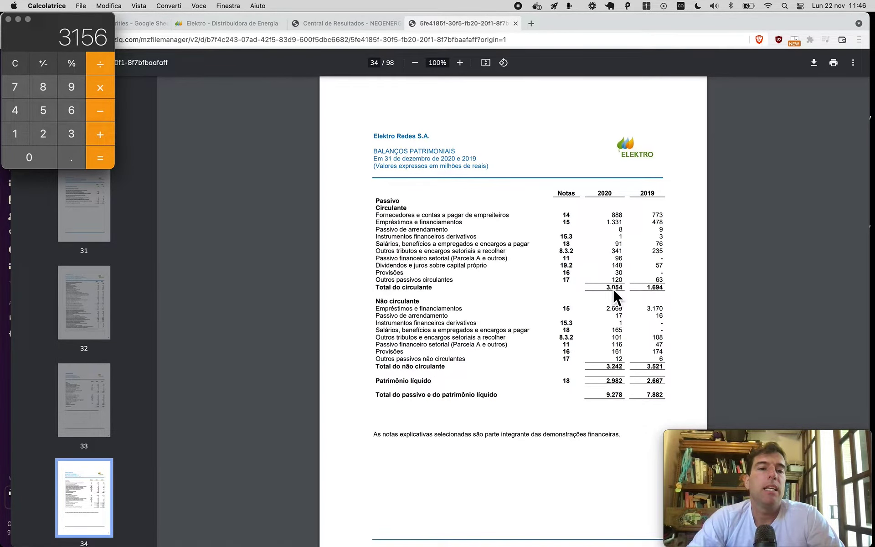
pyautogui.press('/')
pyautogui.write('3054')
pyautogui.press('Return')
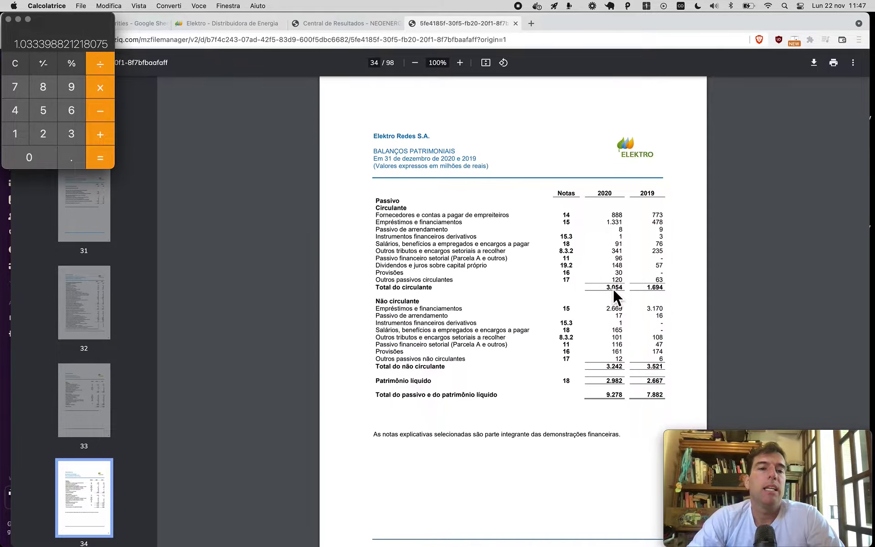
# Return to the spreadsheet and enter 1.03 as Elektro's Current Ratio for period 20
pyautogui.press('super+Tab')
pyautogui.press('super+1')
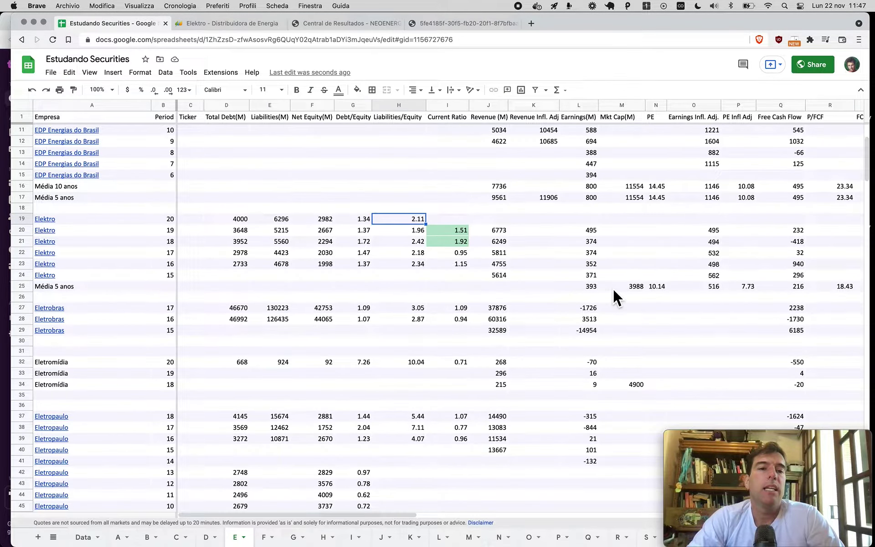
pyautogui.press('Right')
pyautogui.write('1.03')
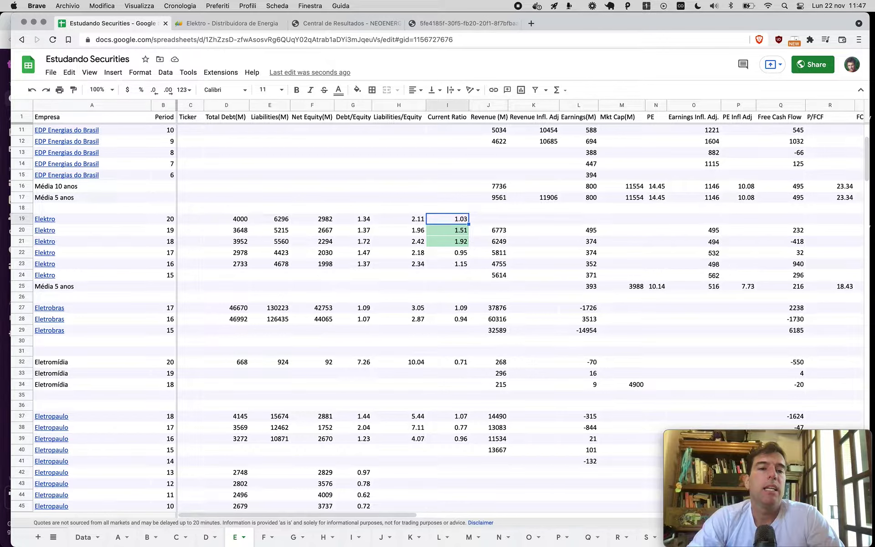
# Find the 2020 net operating revenue in the report's income statement and enter 6833 as Elektro's period 20 Revenue
pyautogui.click(488, 218)
pyautogui.press('super+4')
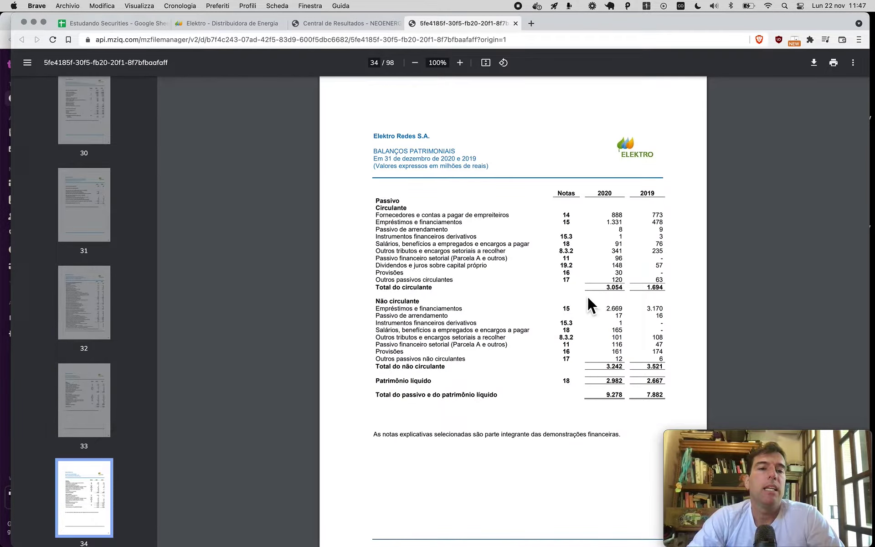
pyautogui.scroll(-10, 518, 332)
pyautogui.scroll(15, 516, 335)
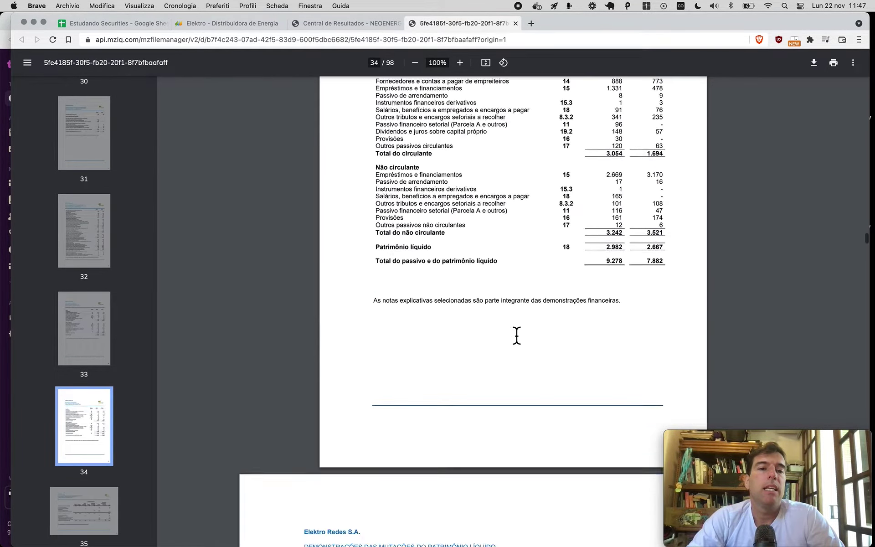
pyautogui.scroll(8, 516, 335)
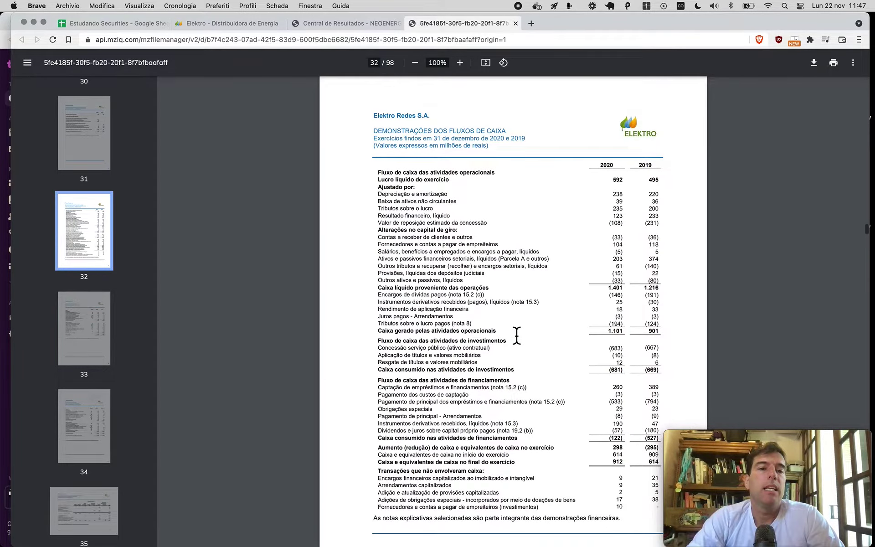
pyautogui.scroll(15, 516, 335)
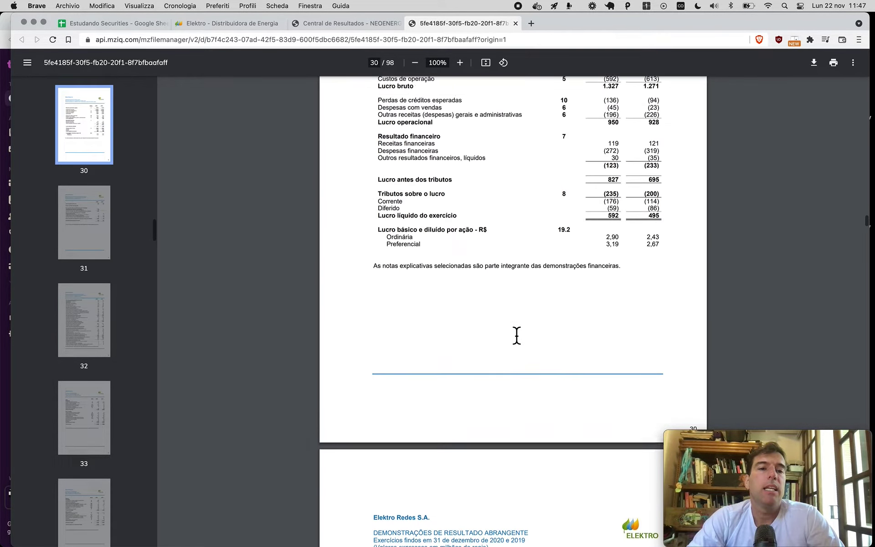
pyautogui.scroll(5, 516, 335)
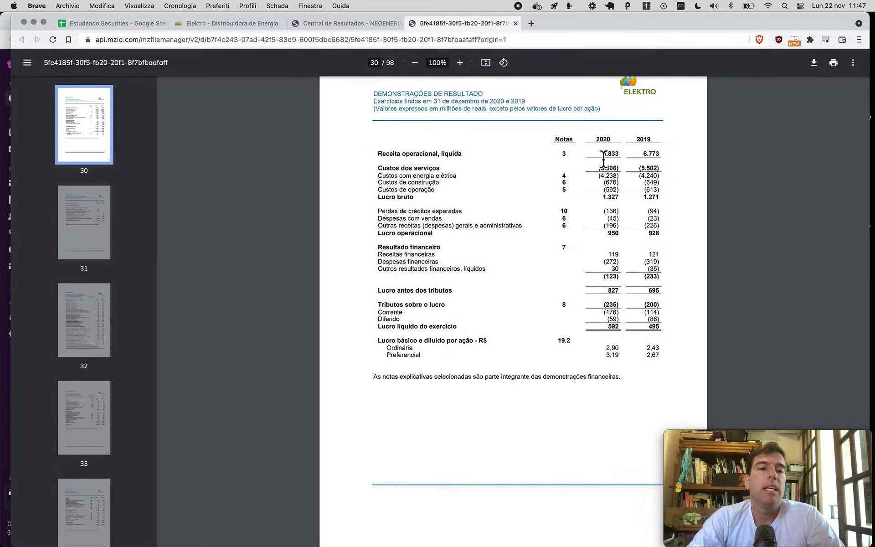
pyautogui.press('super+1')
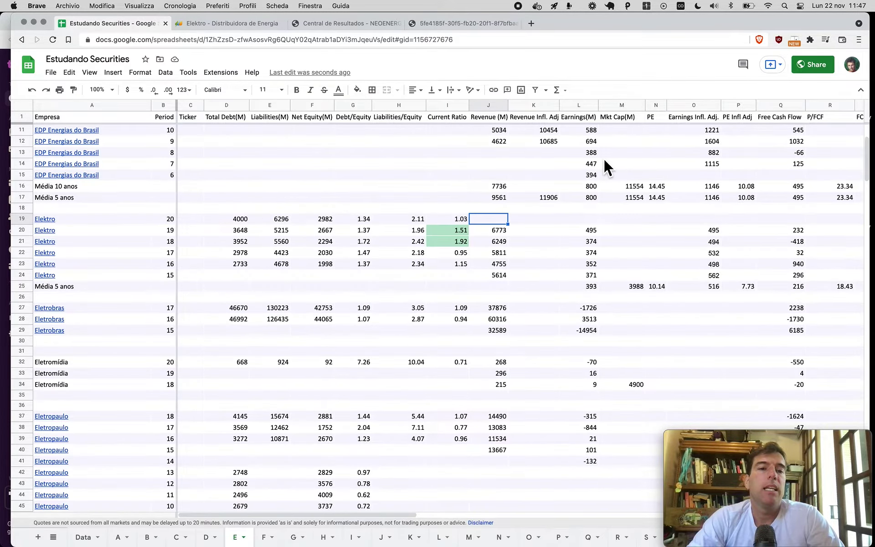
pyautogui.write('6833')
pyautogui.press('super+Return')
pyautogui.click(488, 230)
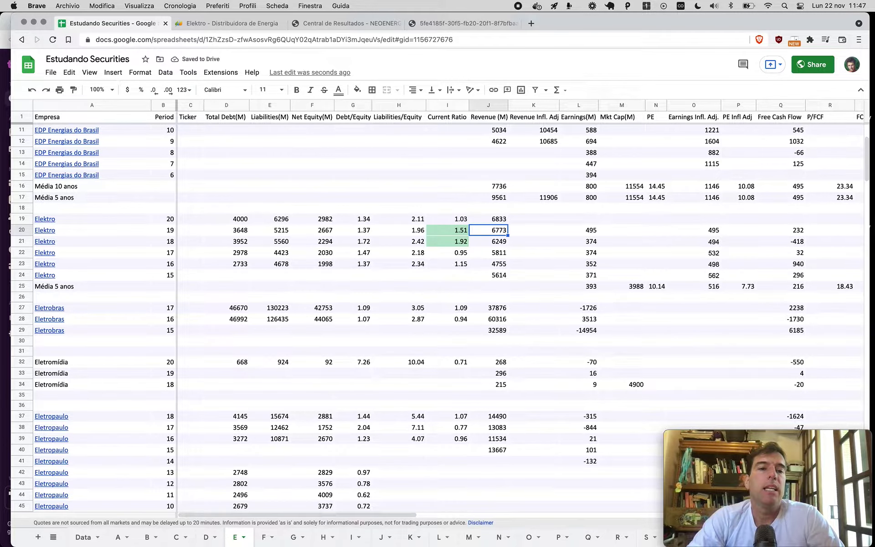
# Take the 2020 net profit from the income statement and enter 592 as Elektro's period 20 Earnings
pyautogui.press('Up')
pyautogui.press('Right')
pyautogui.press('Left')
pyautogui.press('Right')
pyautogui.press('Right')
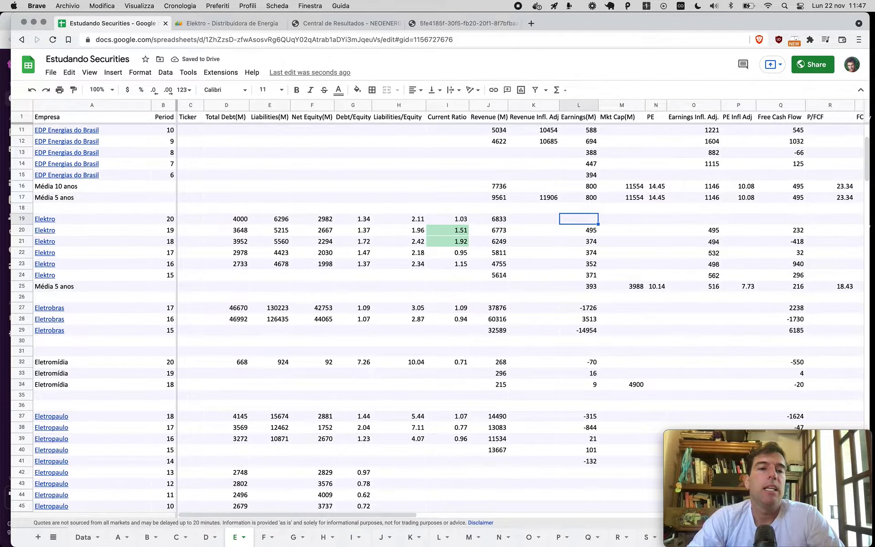
pyautogui.hotkey('ctrl', 'shift', 'Tab')
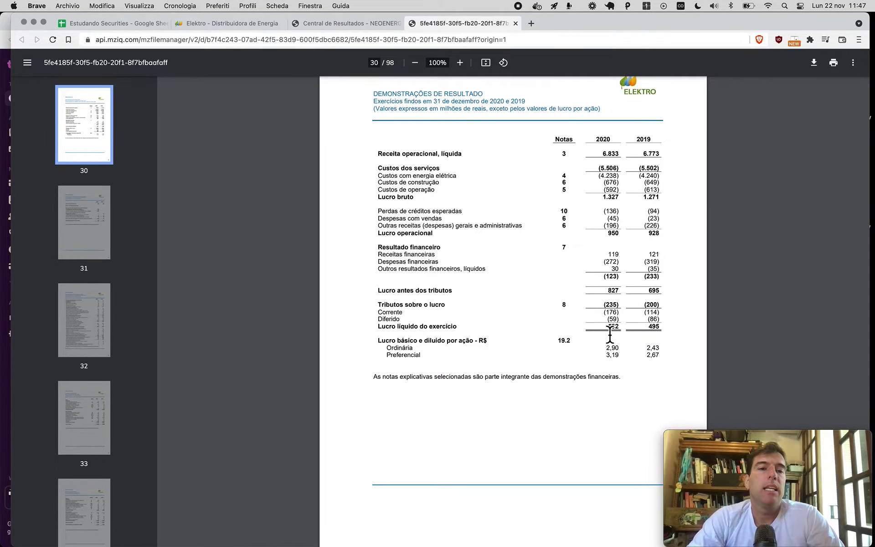
pyautogui.hotkey('ctrl', 'Tab')
pyautogui.write('592')
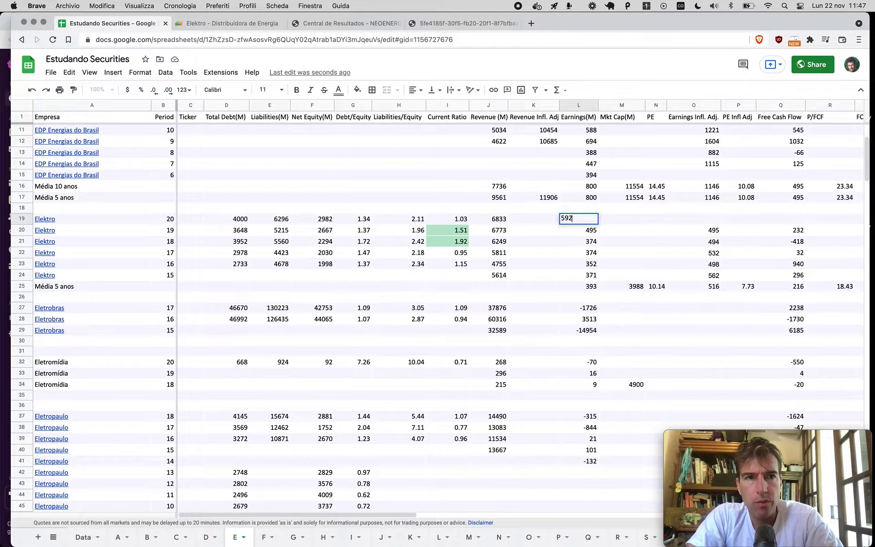
pyautogui.press('Return')
# Copy Elektro's period 20 Earnings value into the Earnings Infl. Adj. column of the same row
pyautogui.click(579, 218)
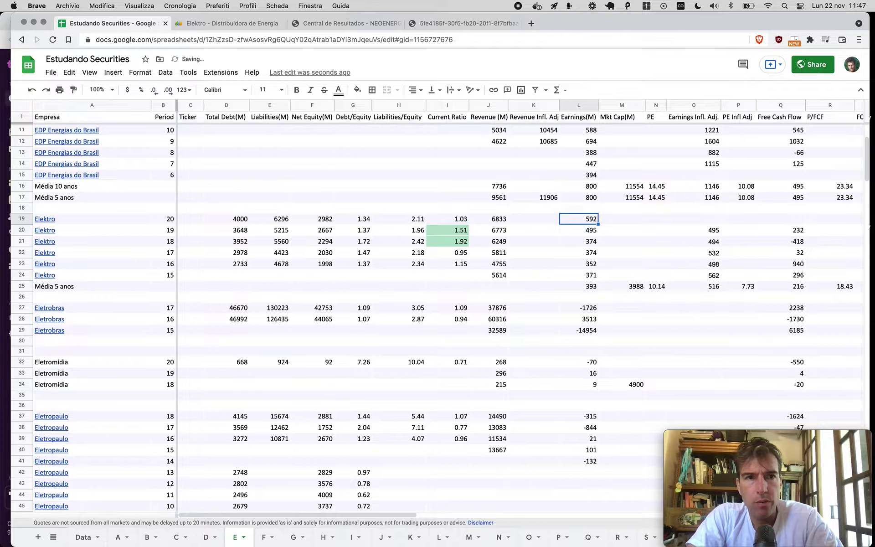
pyautogui.press('super+c')
pyautogui.press('Right')
pyautogui.press('Right')
pyautogui.press('Right')
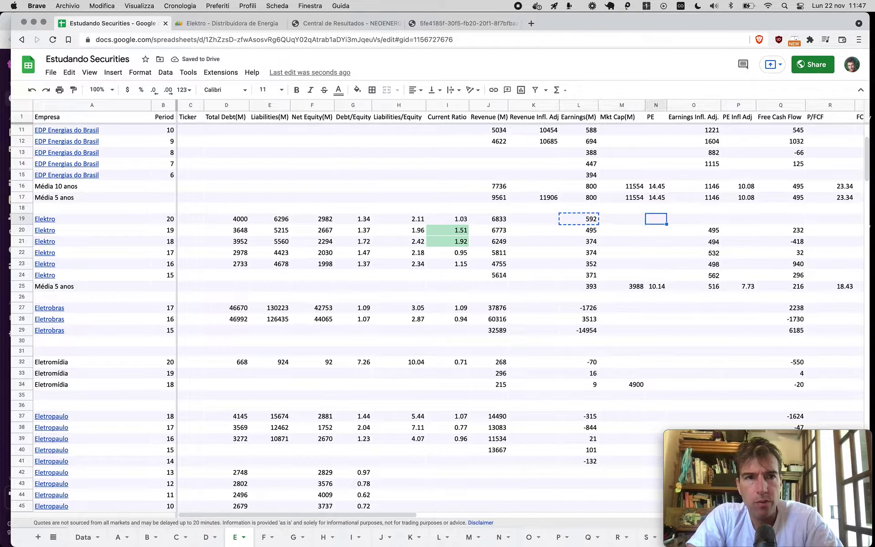
pyautogui.press('super+v')
# Using the 2020 cash flow statement, subtract investing outflow from operating cash in Calculator, 1101 - 681, and copy the result
pyautogui.press('Right')
pyautogui.press('Right')
pyautogui.press('Right')
pyautogui.press('Right')
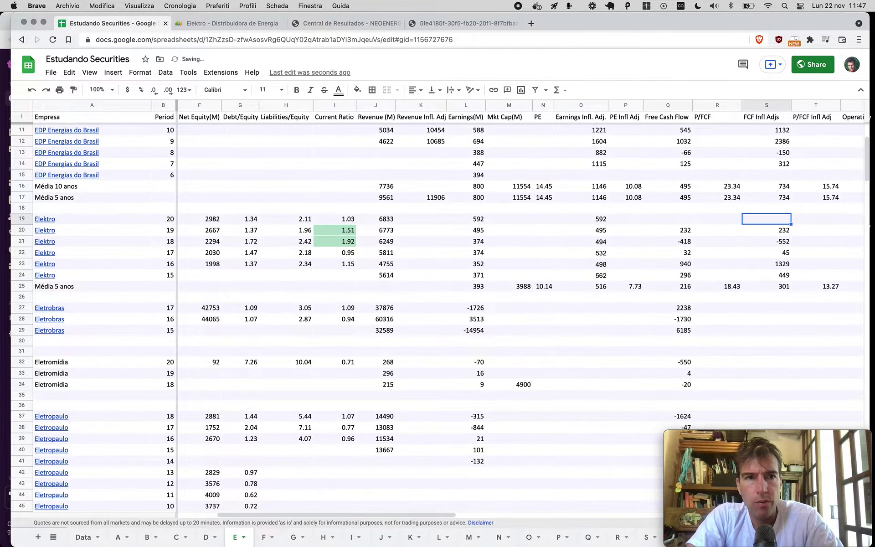
pyautogui.press('super+4')
pyautogui.scroll(-10, 500, 389)
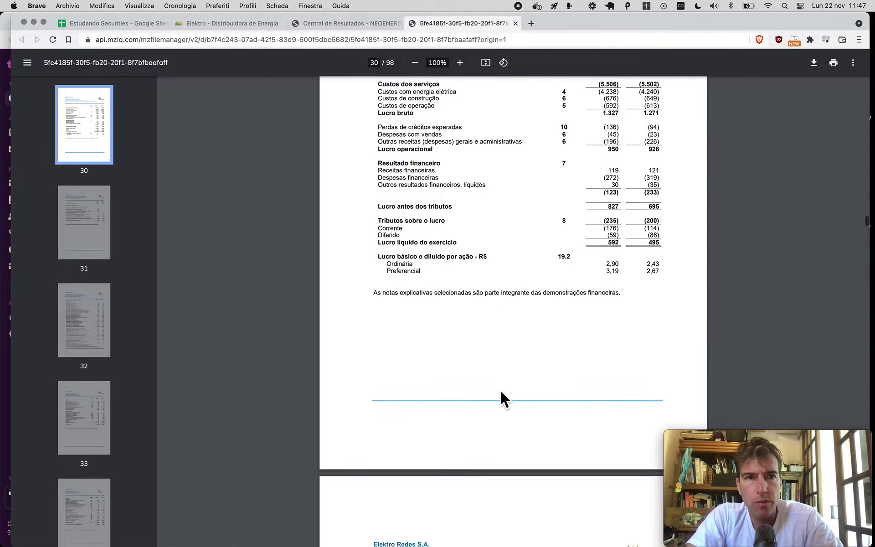
pyautogui.scroll(1, 500, 390)
pyautogui.scroll(-10, 501, 389)
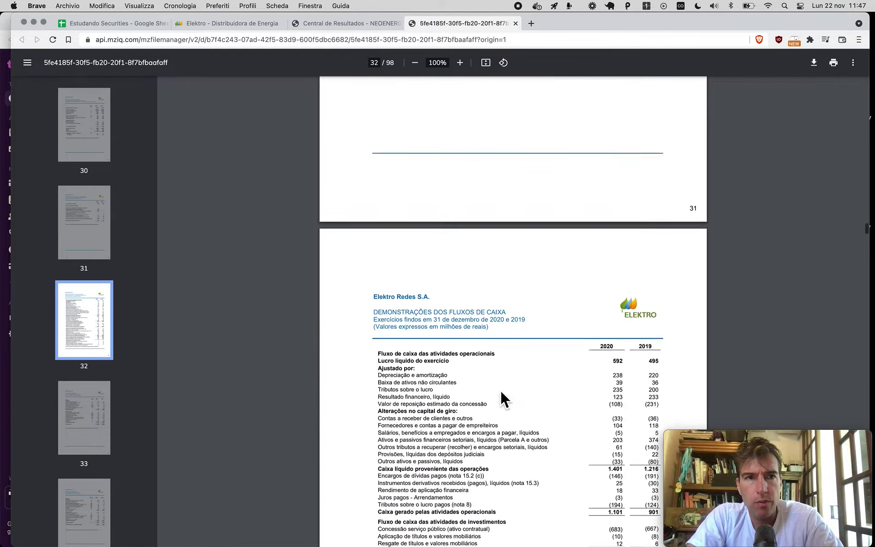
pyautogui.scroll(-1, 500, 390)
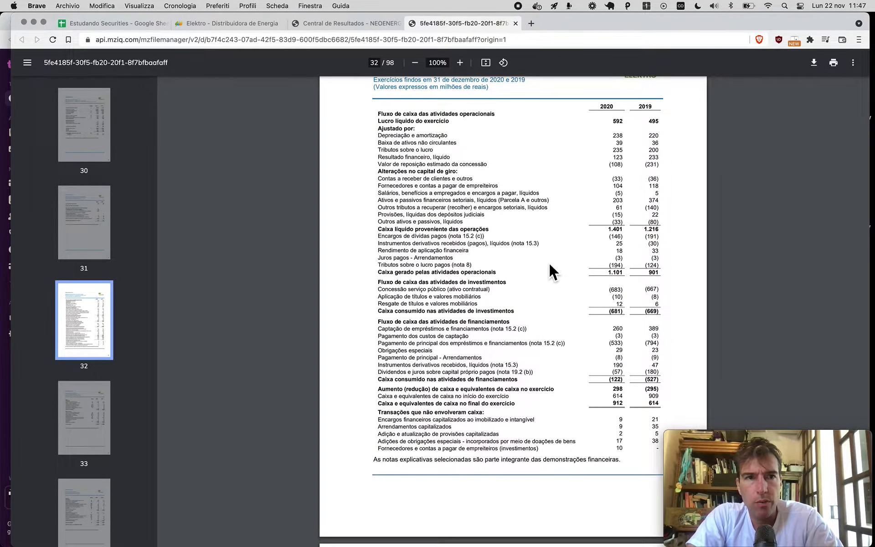
pyautogui.press('super+Tab')
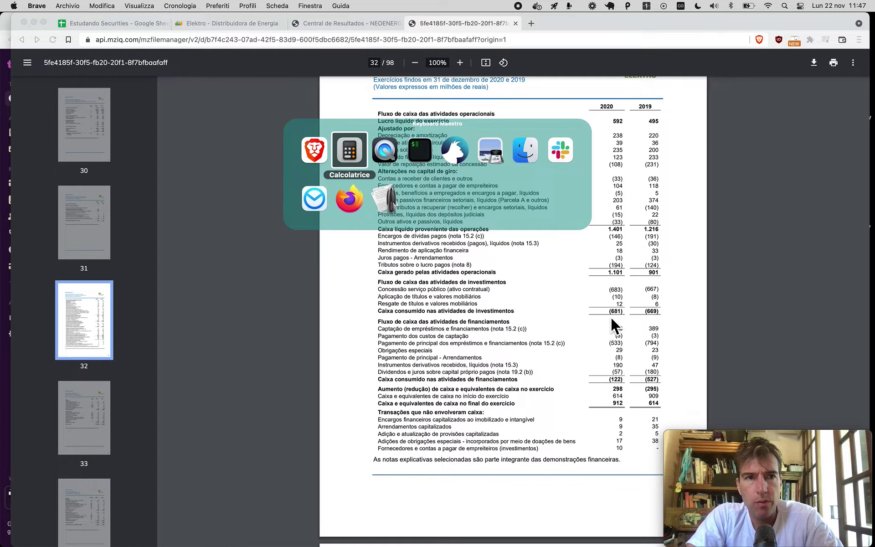
pyautogui.write('1101')
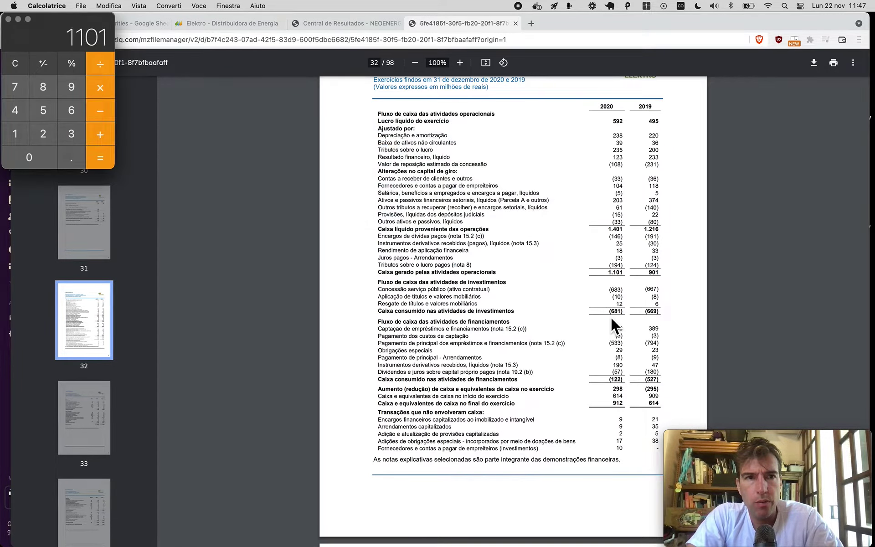
pyautogui.write('-681=')
pyautogui.press('super+c')
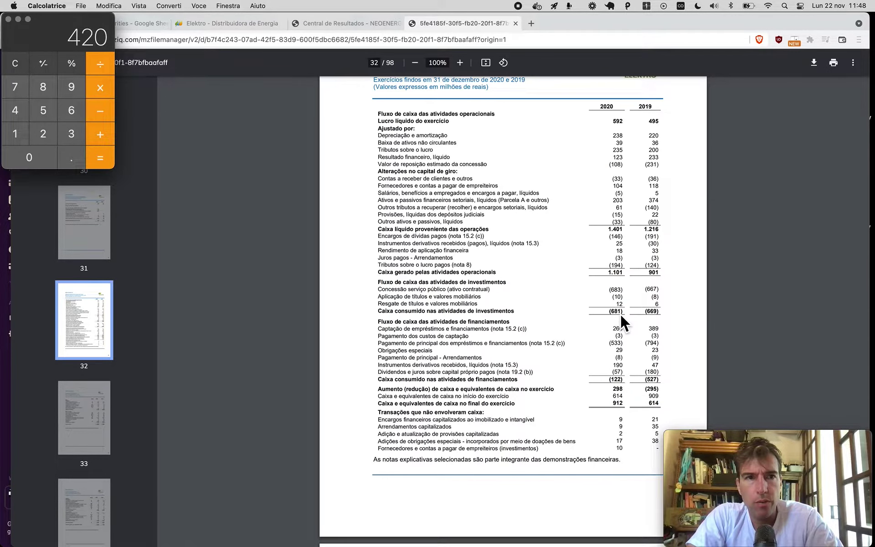
# Paste 420 into Elektro's period 20 Free Cash Flow and FCF Infl Adjs cells in the spreadsheet
pyautogui.press('super+Tab')
pyautogui.press('super+1')
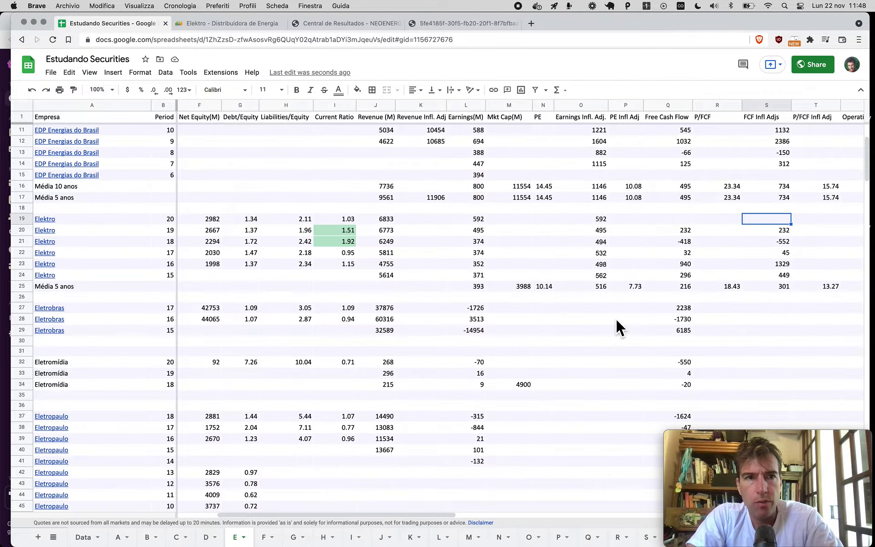
pyautogui.press('Left')
pyautogui.press('Left')
pyautogui.press('super+v')
pyautogui.press('Right')
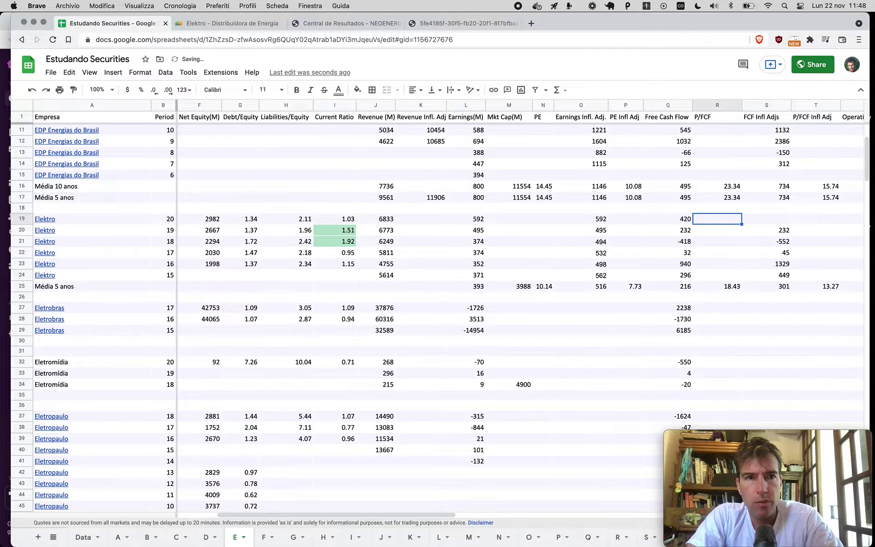
pyautogui.press('Right')
pyautogui.press('super+v')
# Replace Elektro's period 19 inflation-adjusted earnings with the formula =L20*'Inflation Adjustments'!B1
pyautogui.press('Left')
pyautogui.press('Left')
pyautogui.press('Left')
pyautogui.press('Left')
pyautogui.press('Down')
pyautogui.press('Return')
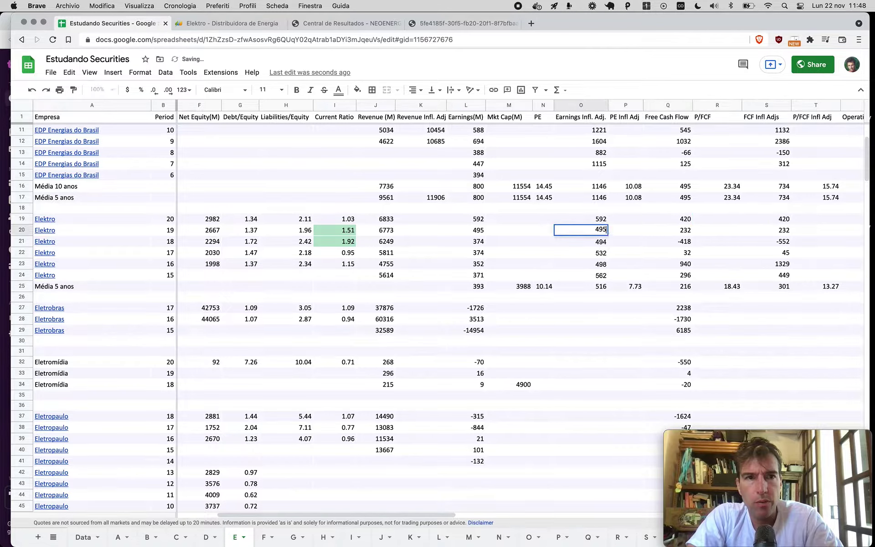
pyautogui.press('BackSpace')
pyautogui.press('BackSpace')
pyautogui.press('BackSpace')
pyautogui.write("=L20*'Inflation Adjustments'!B1")
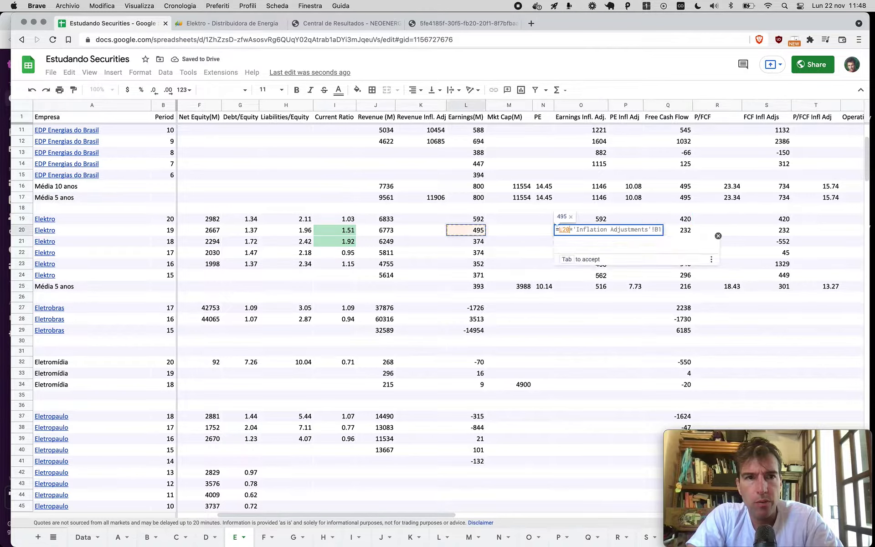
pyautogui.press('Tab')
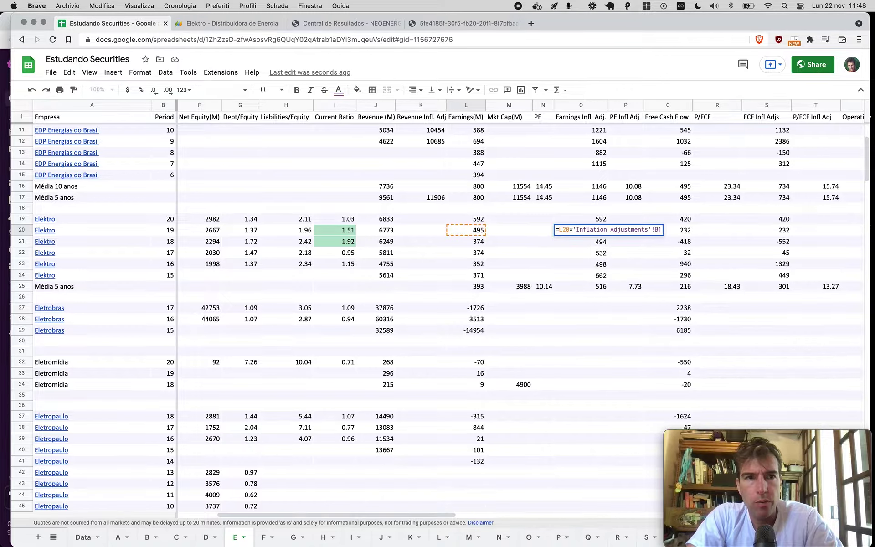
pyautogui.press('Return')
# Copy Elektro's period 19 inflation-adjusted earnings formula into the rows for periods 18 through 15
pyautogui.press('Up')
pyautogui.hotkey('ctrl', 'c')
pyautogui.press('Down')
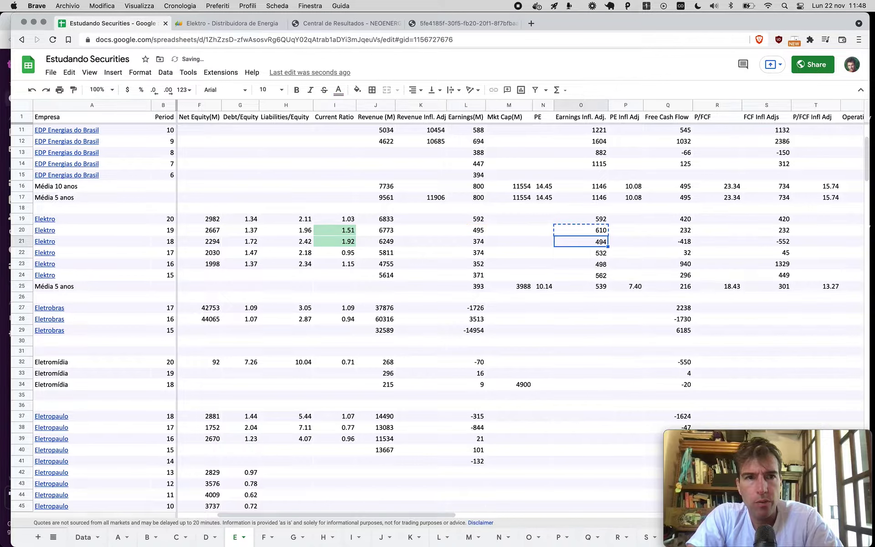
pyautogui.hotkey('shift', 'Down')
pyautogui.hotkey('shift', 'Down')
pyautogui.hotkey('shift', 'Down')
pyautogui.hotkey('shift', 'Down')
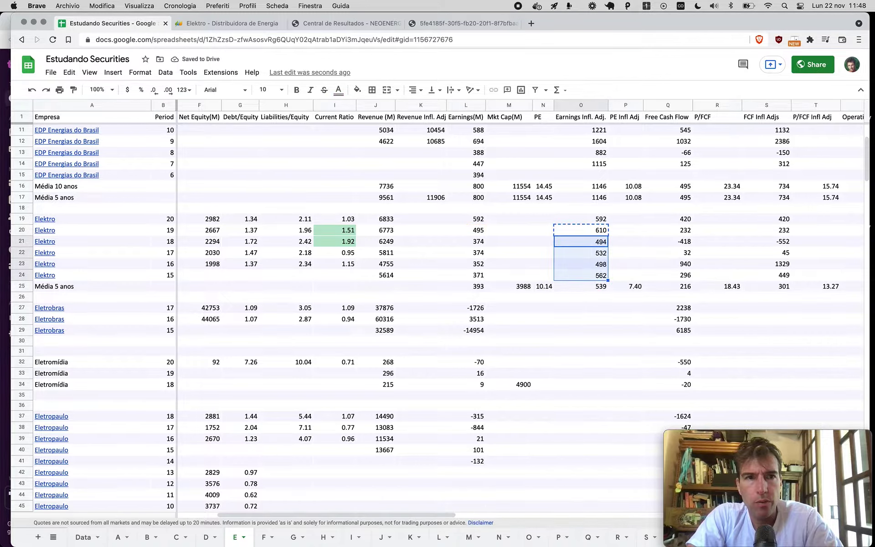
pyautogui.hotkey('ctrl', 'v')
pyautogui.press('Up')
# Replace Elektro's period 19 FCF Infl Adjs value with the formula =Q20*'Inflation Adjustments'!B1
pyautogui.click(581, 219)
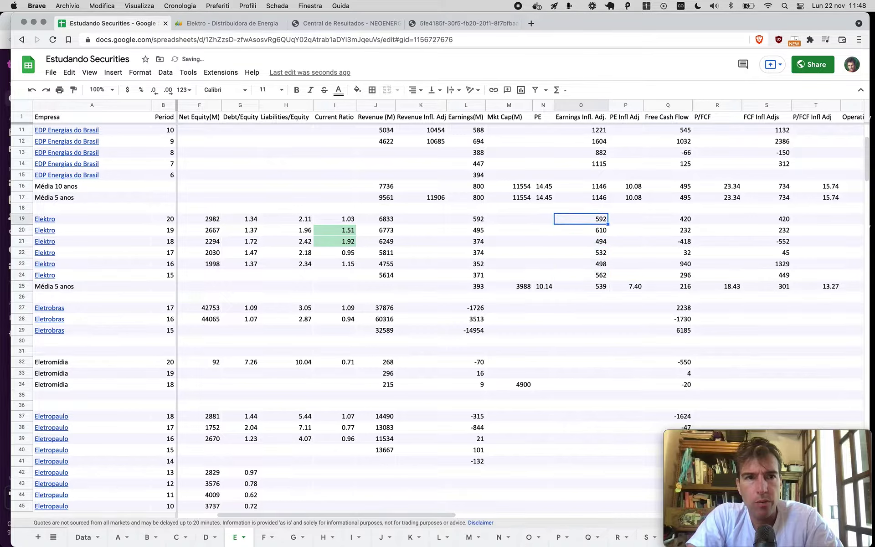
pyautogui.press('Right')
pyautogui.press('Right')
pyautogui.press('Right')
pyautogui.press('Right')
pyautogui.press('Down')
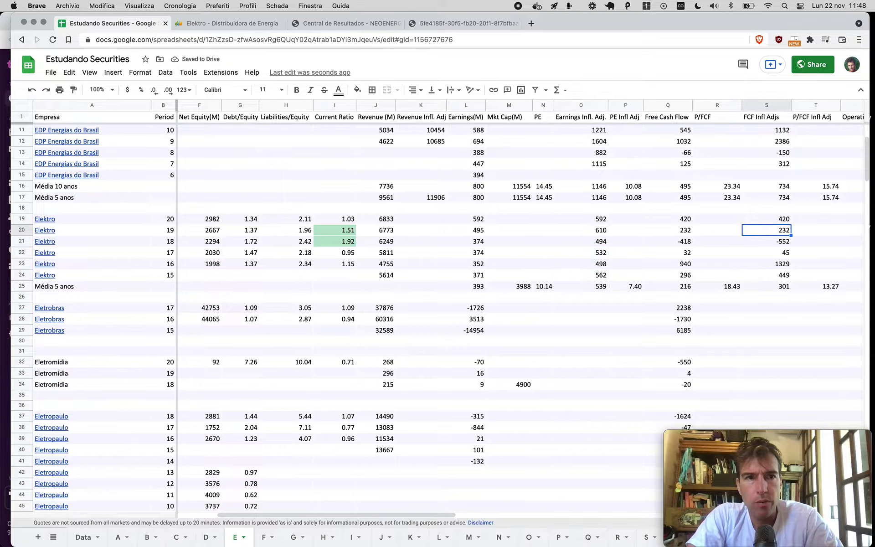
pyautogui.write("=Q20*'")
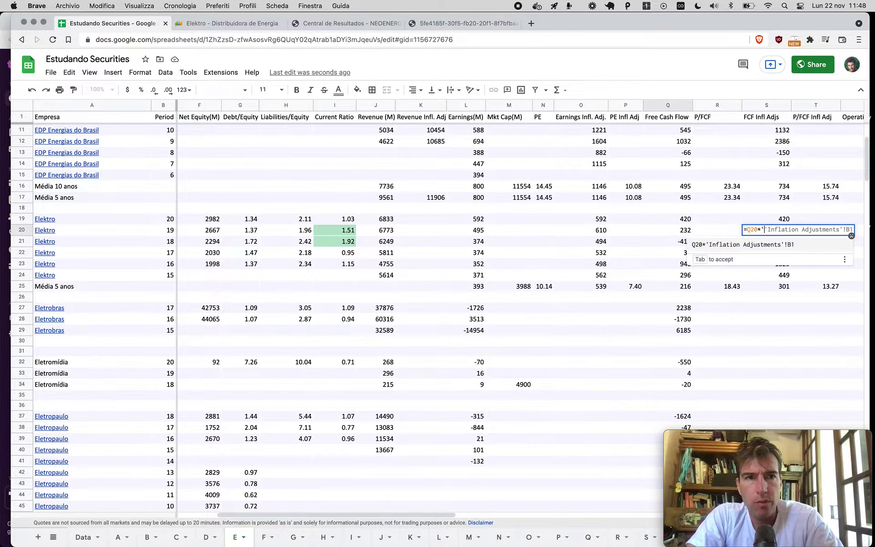
pyautogui.press('Tab')
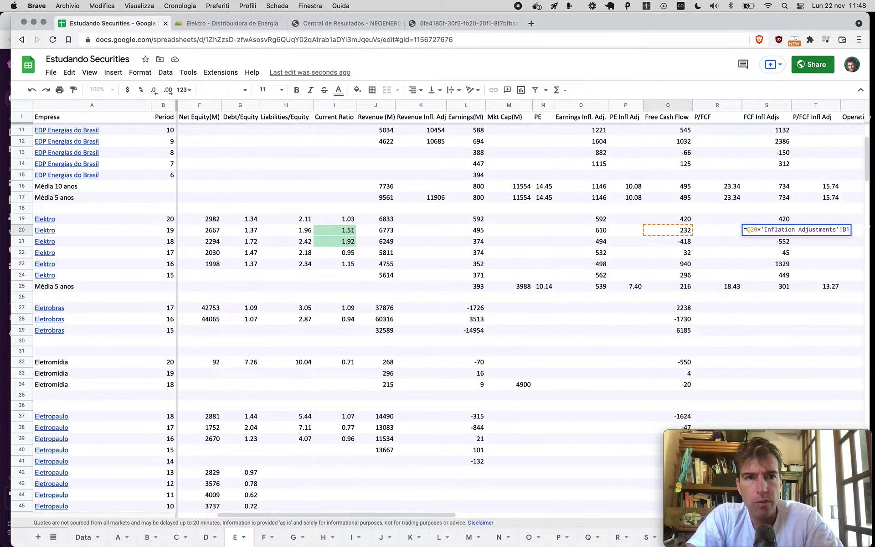
pyautogui.press('Return')
# Copy Elektro's period 19 FCF Infl Adjs formula into the rows for periods 18 through 15
pyautogui.press('Up')
pyautogui.hotkey('ctrl', 'c')
pyautogui.press('Down')
pyautogui.hotkey('ctrl', 'shift', 'Down')
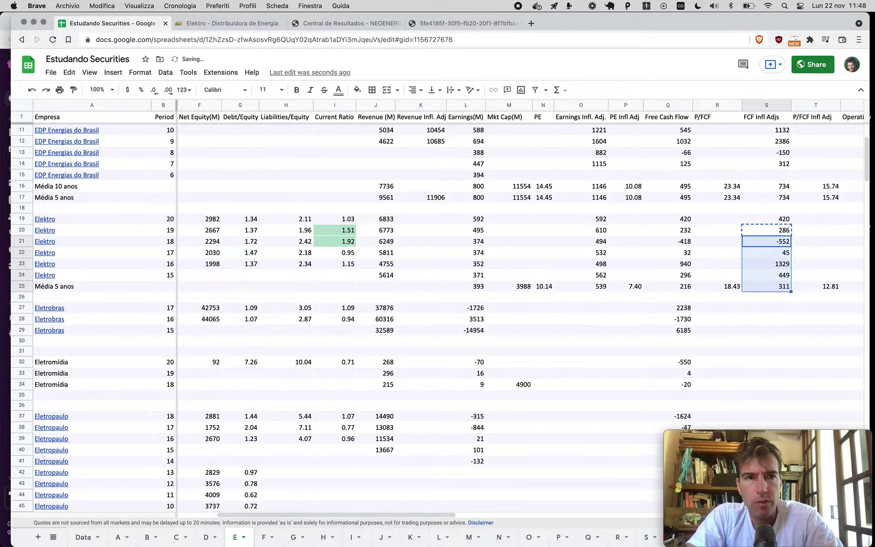
pyautogui.hotkey('shift', 'Up')
pyautogui.hotkey('ctrl', 'v')
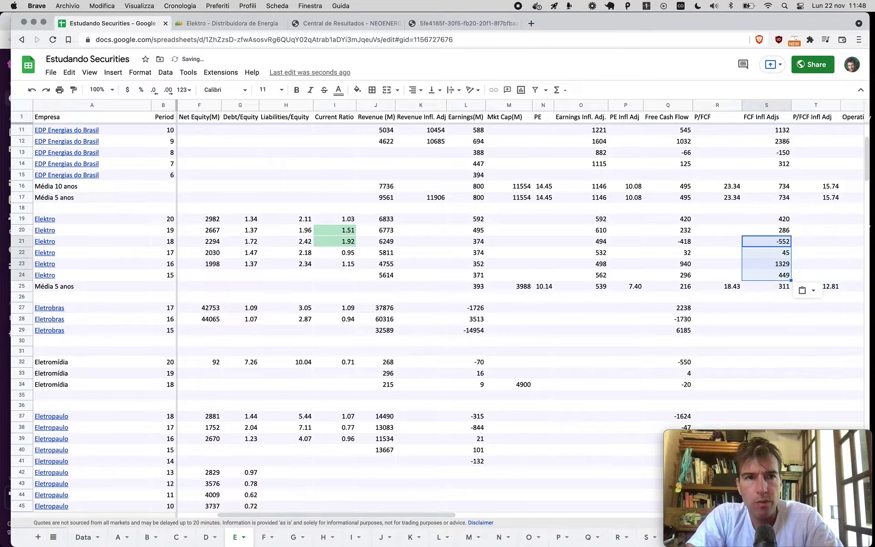
# Change the Earnings formula in Elektro's Média 5 anos row to =average(offset(L19,0,0,6,1))
pyautogui.press('Left')
pyautogui.press('Left')
pyautogui.press('Left')
pyautogui.press('Left')
pyautogui.press('Left')
pyautogui.press('Left')
pyautogui.press('Left')
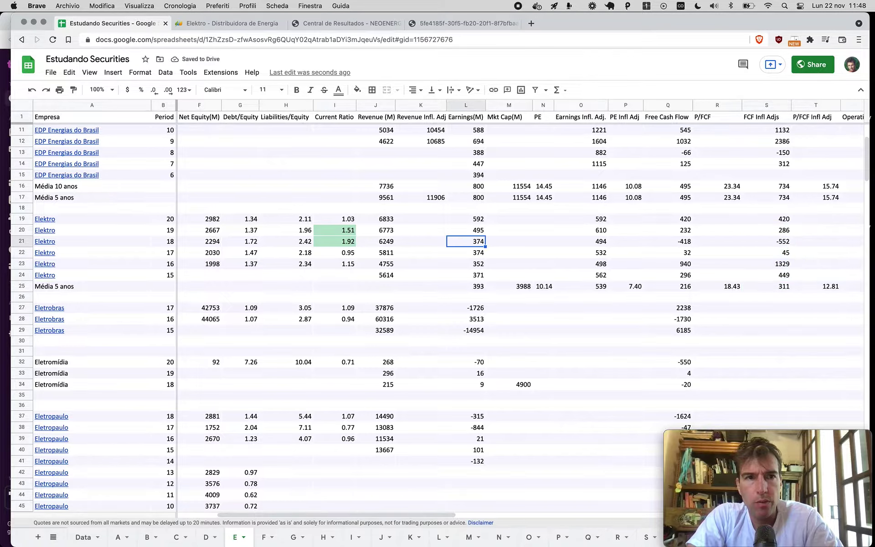
pyautogui.press('Down')
pyautogui.press('Down')
pyautogui.press('Down')
pyautogui.press('Down')
pyautogui.press('Return')
pyautogui.press('Left')
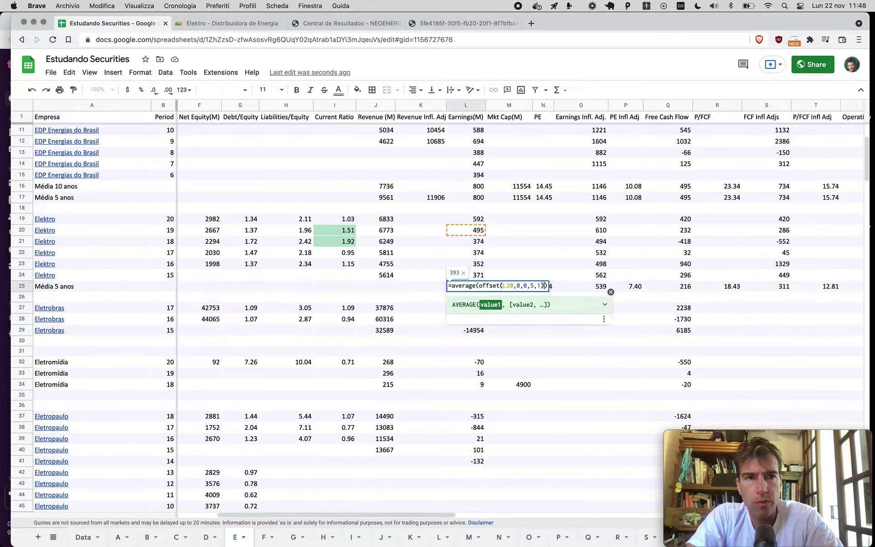
pyautogui.press('Left')
pyautogui.press('Left')
pyautogui.press('Left')
pyautogui.press('Left')
pyautogui.press('Left')
pyautogui.press('Left')
pyautogui.press('Left')
pyautogui.press('Left')
pyautogui.press('Left')
pyautogui.press('BackSpace')
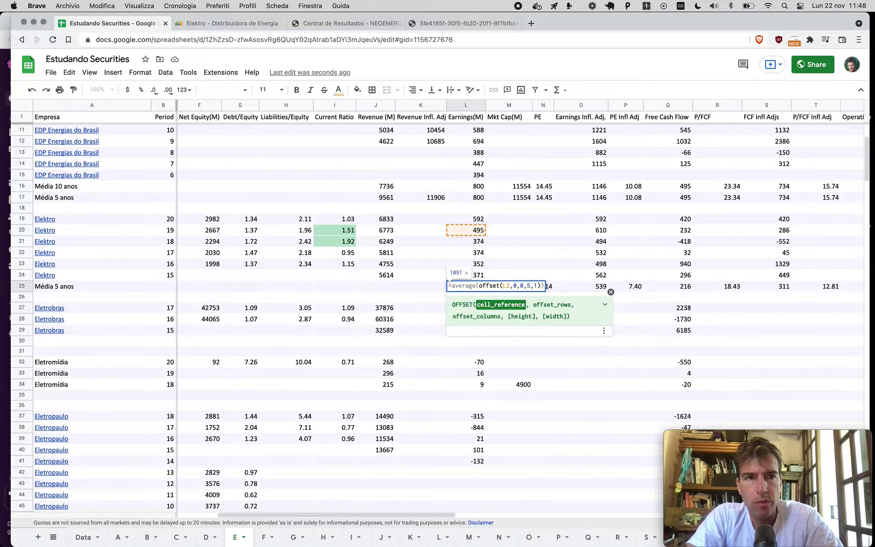
pyautogui.press('BackSpace')
pyautogui.write('19')
pyautogui.press('Right')
pyautogui.press('Right')
pyautogui.press('Right')
pyautogui.press('Right')
pyautogui.press('Right')
pyautogui.press('Right')
pyautogui.press('BackSpace')
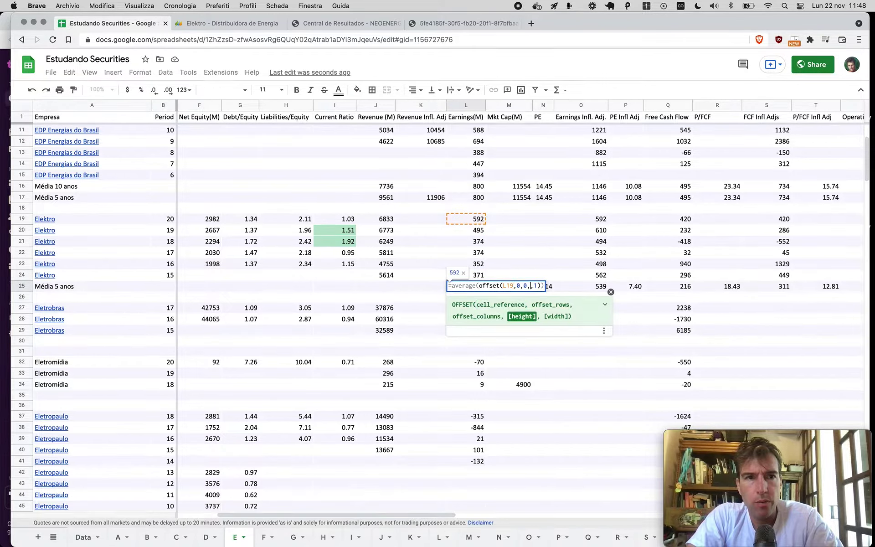
pyautogui.write('6')
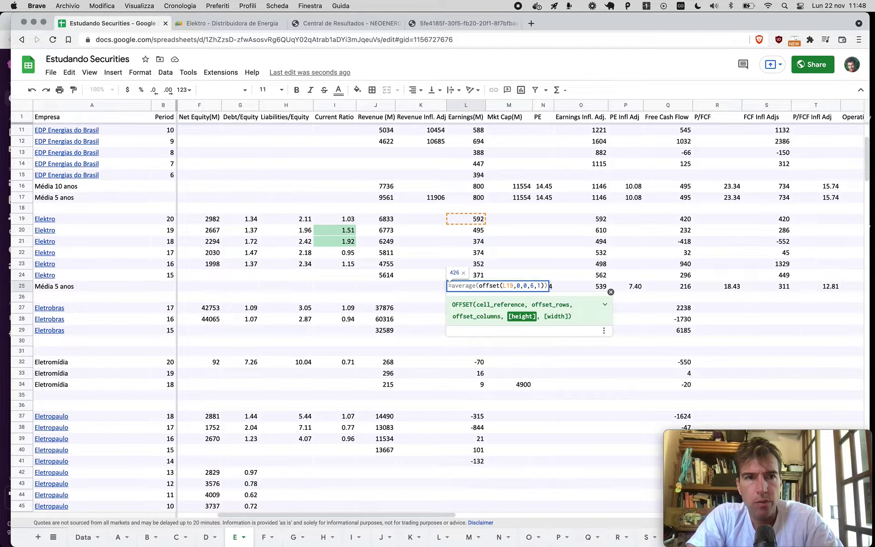
pyautogui.press('Return')
# Copy Elektro's six-row Earnings average into the same row's Earnings Infl. Adj., Free Cash Flow and FCF Infl Adjs cells
pyautogui.press('Up')
pyautogui.press('Right')
pyautogui.press('Right')
pyautogui.press('Right')
pyautogui.press('Right')
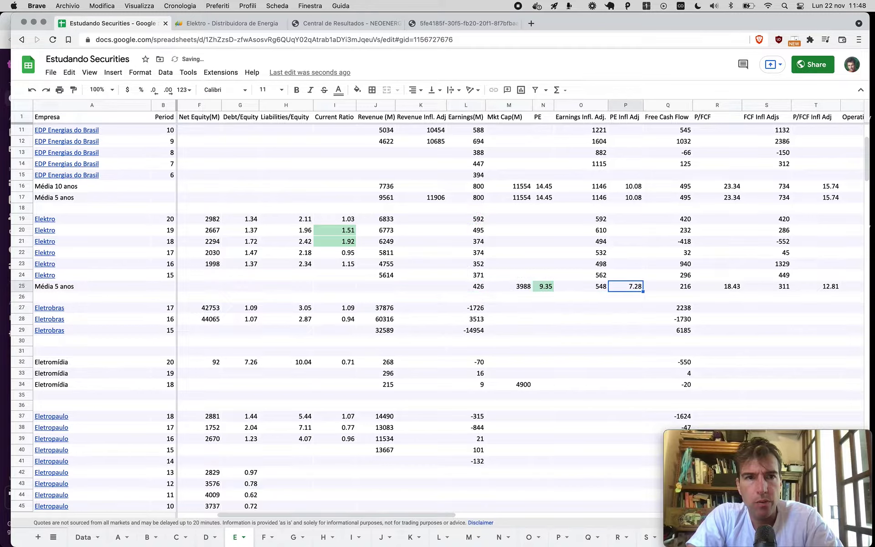
pyautogui.press('Right')
pyautogui.hotkey('ctrl', 'v')
pyautogui.press('Right')
pyautogui.press('Right')
pyautogui.hotkey('ctrl', 'v')
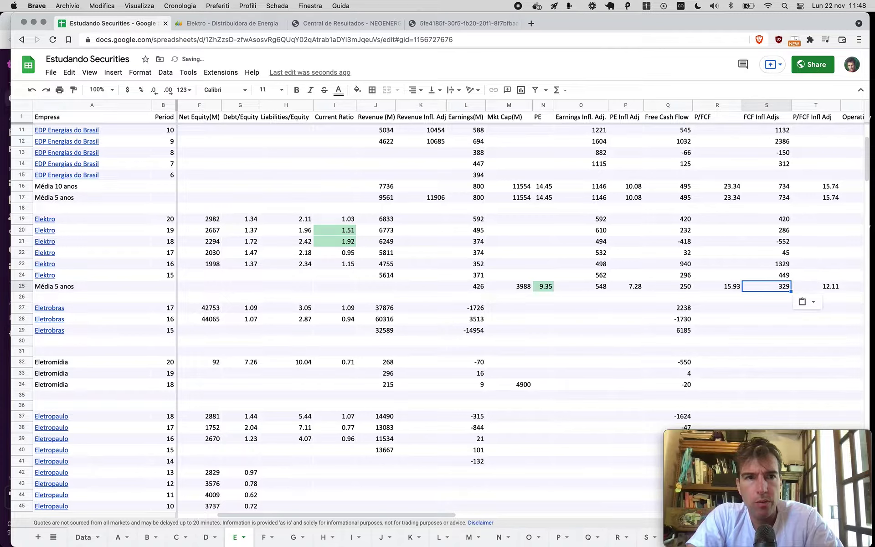
# Review the PE Infl Adj, P/FCF and P/FCF Infl Adj ratios in Elektro's average row
pyautogui.press('Left')
pyautogui.press('Left')
pyautogui.press('Left')
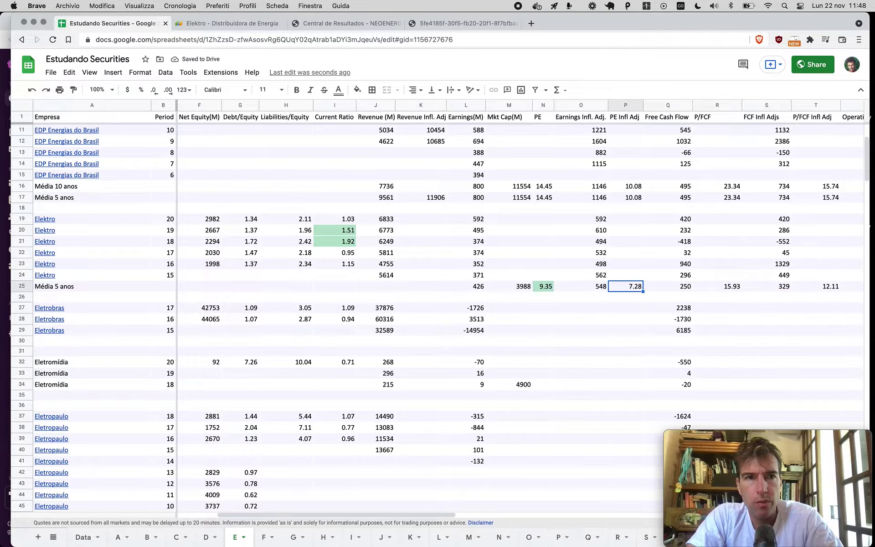
pyautogui.press('Right')
pyautogui.press('Right')
pyautogui.press('Right')
pyautogui.press('Right')
pyautogui.press('Left')
pyautogui.press('Left')
pyautogui.press('Left')
pyautogui.press('Left')
pyautogui.press('Left')
pyautogui.press('Left')
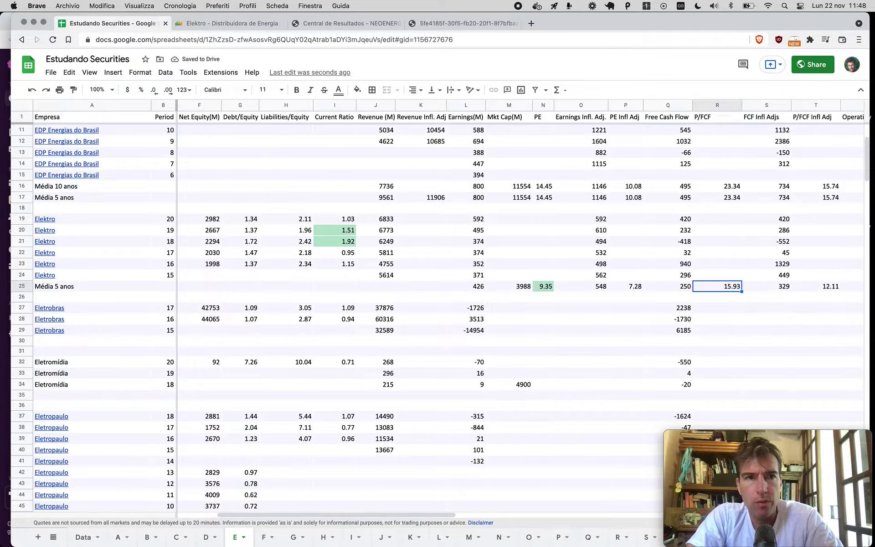
# Rename Elektro's average row label to Média 6 anos
pyautogui.press('super+Left')
pyautogui.press('super+Left')
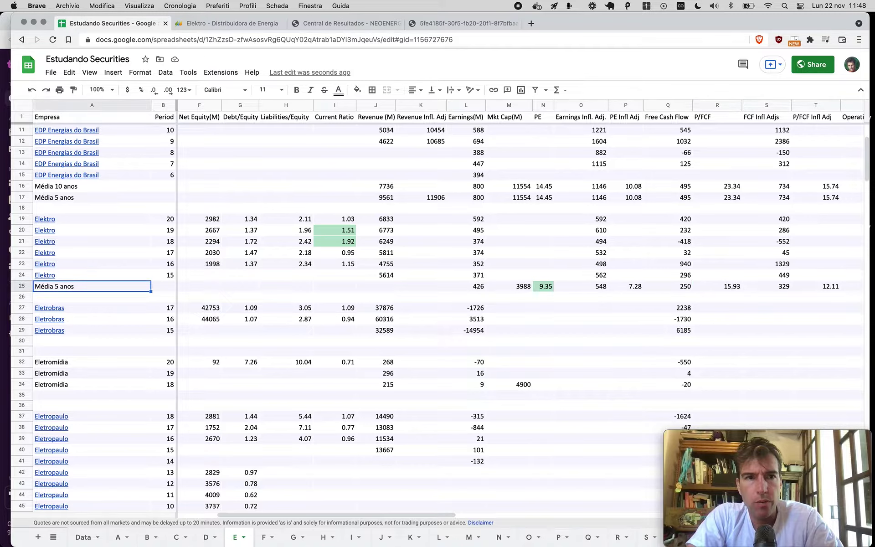
pyautogui.press('Return')
pyautogui.hotkey('alt', 'Left')
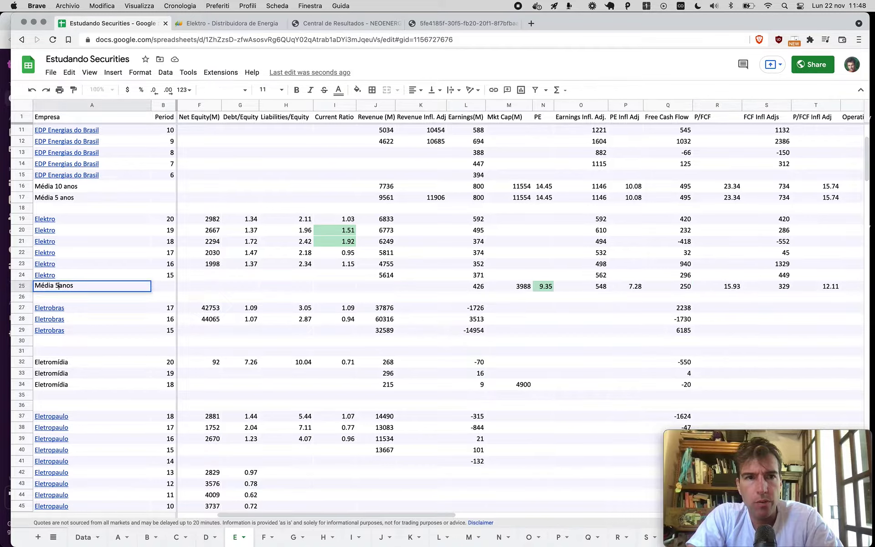
pyautogui.press('BackSpace')
pyautogui.write('6')
pyautogui.press('Return')
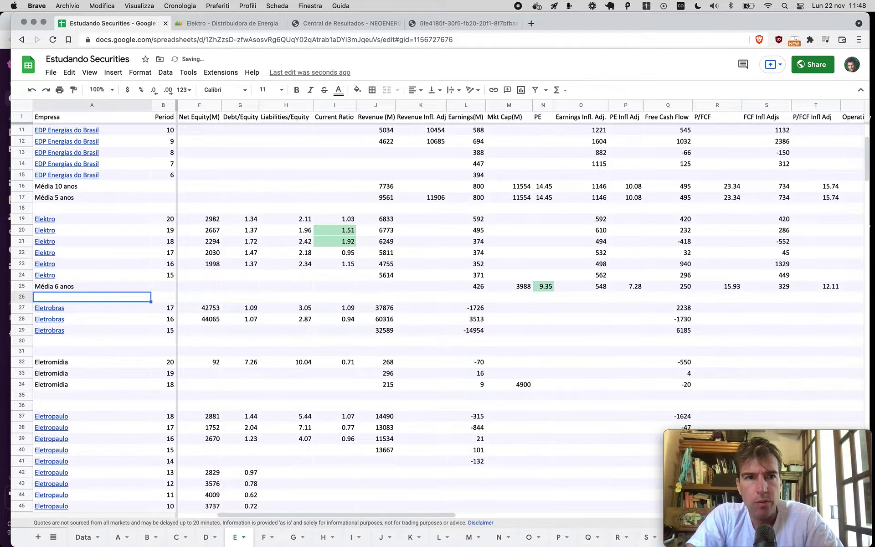
# Search Google for "elektro market cap" in a new browser tab
pyautogui.press('super+t')
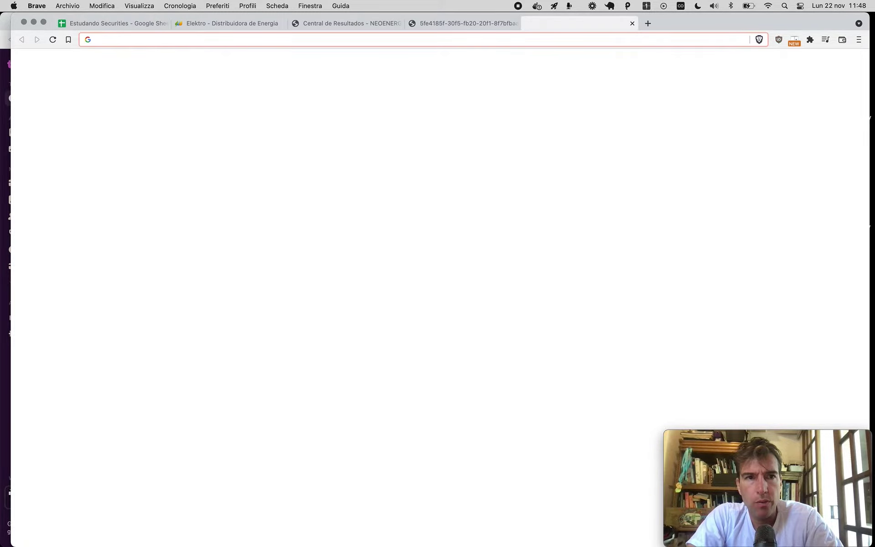
pyautogui.write('e')
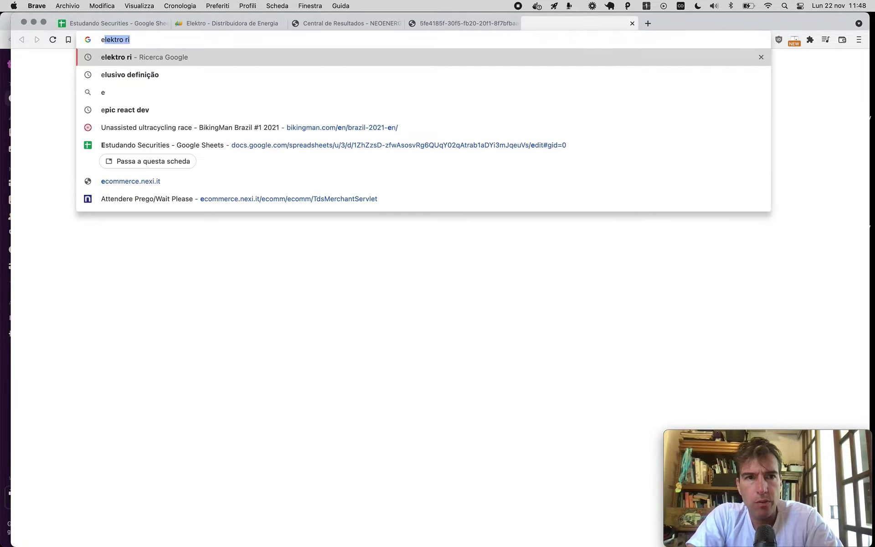
pyautogui.write('lektro m')
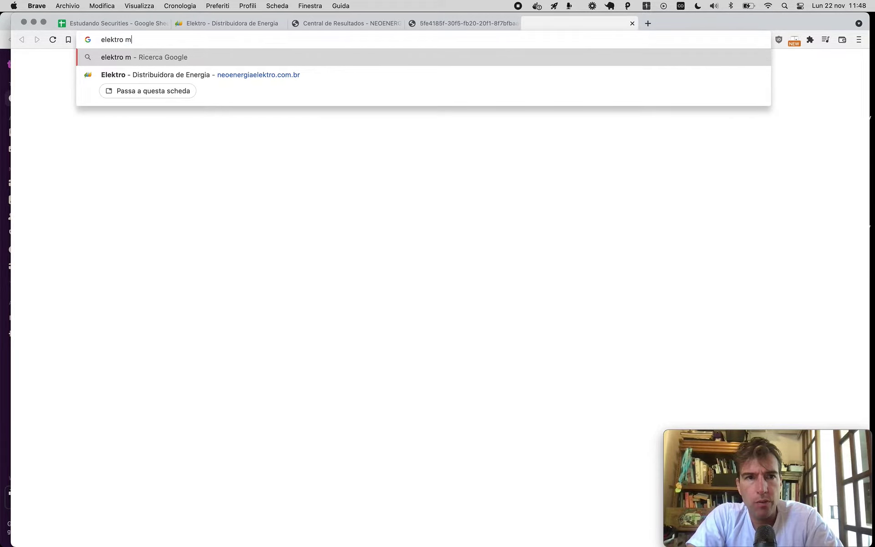
pyautogui.write('arket cap')
pyautogui.press('Return')
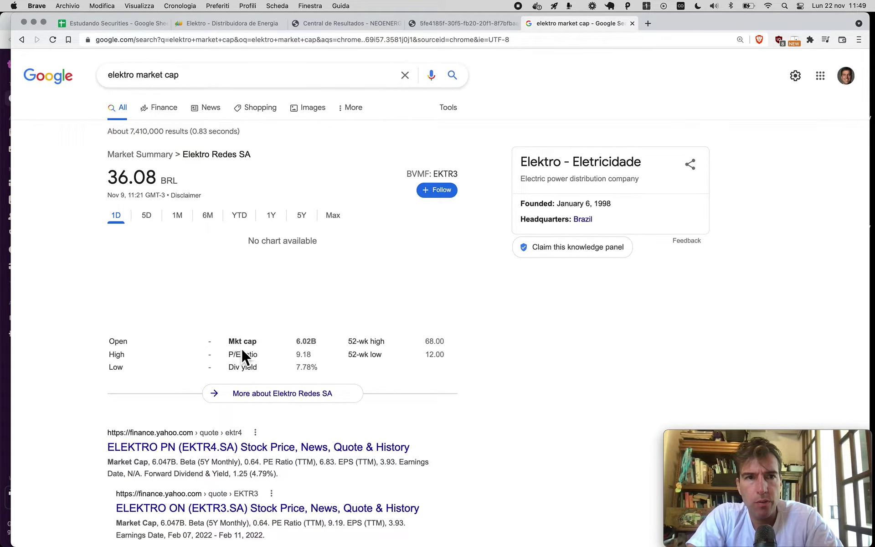
# Back in the spreadsheet, set the Mkt Cap(M) value in Elektro's Média 6 anos row to 6020
pyautogui.press('super+1')
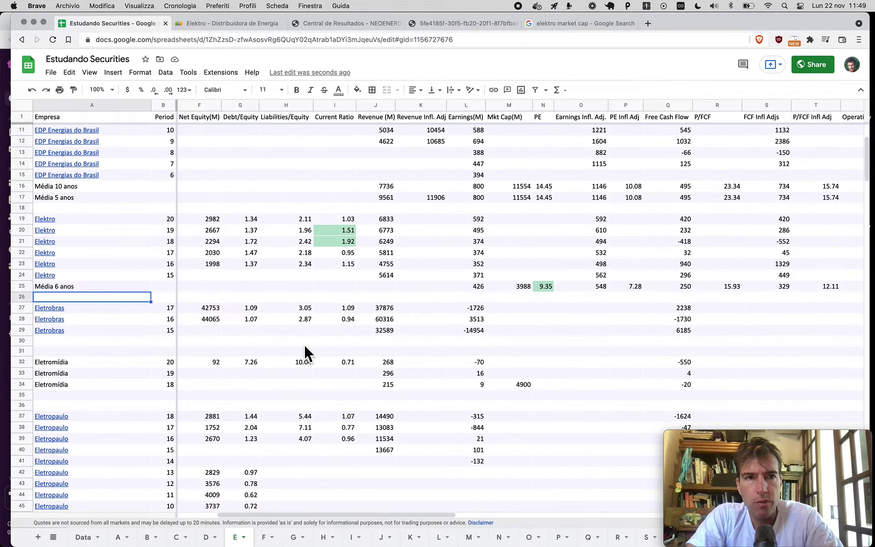
pyautogui.click(527, 292)
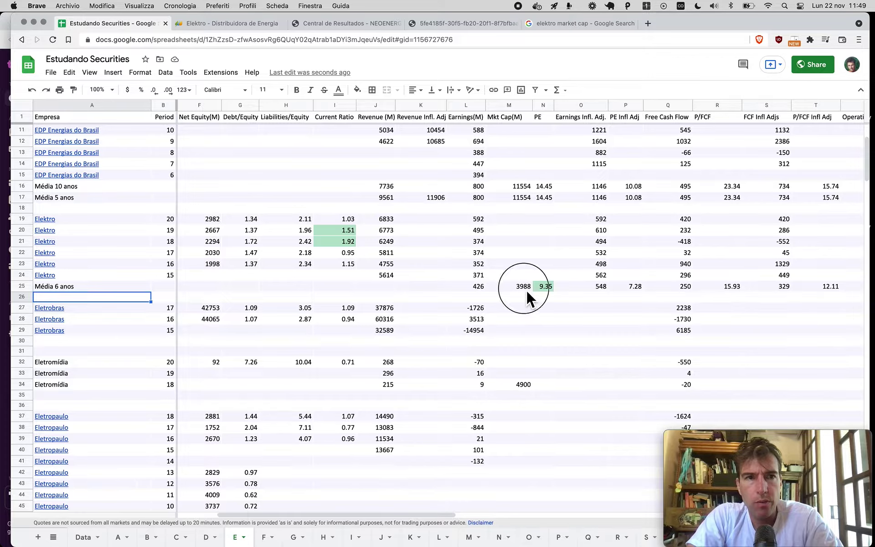
pyautogui.write('60')
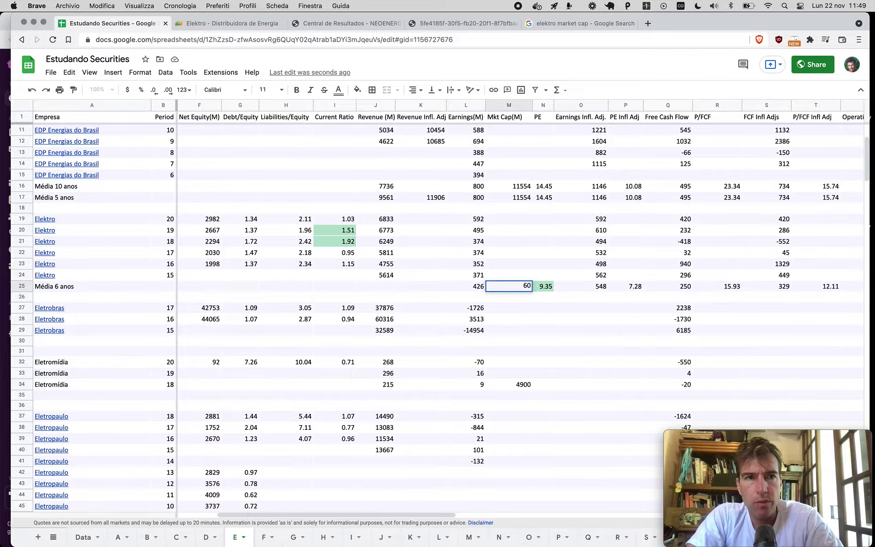
pyautogui.write('20')
pyautogui.press('Return')
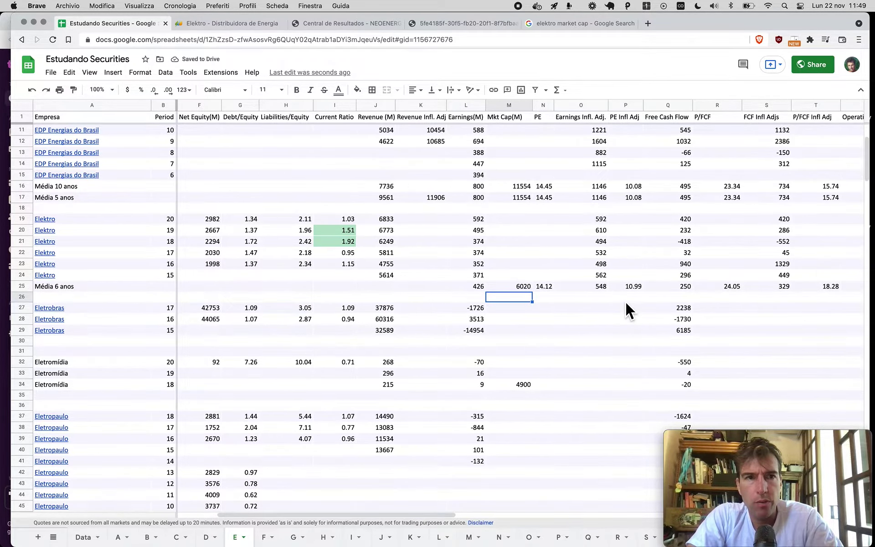
# Look over Elektro's ratios and check its 5-day and 1-month share price charts in the Google market cap results
pyautogui.hscroll(2, 625, 301)
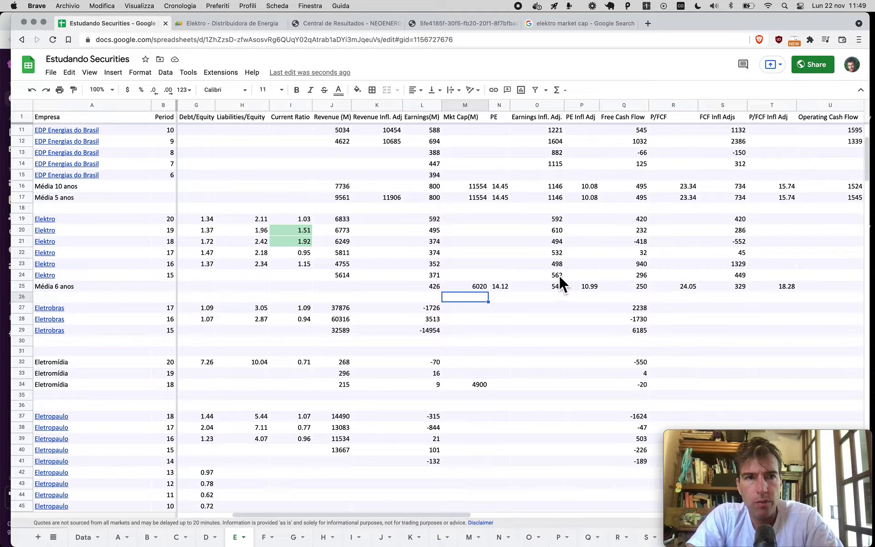
pyautogui.hscroll(-3, 559, 275)
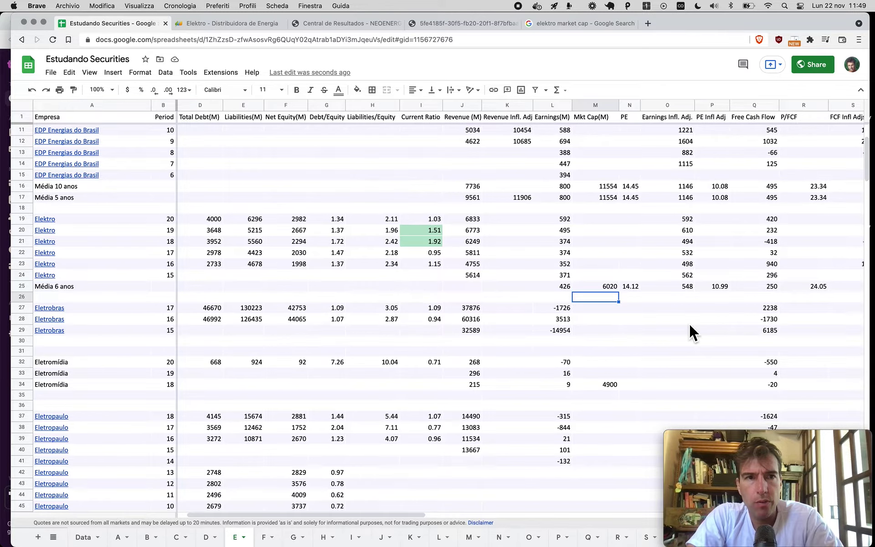
pyautogui.click(593, 23)
pyautogui.click(147, 218)
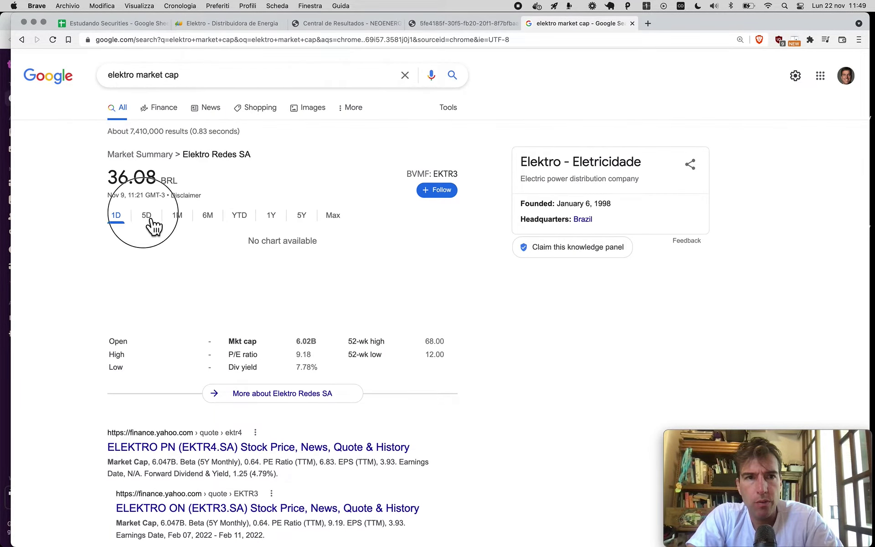
pyautogui.click(190, 222)
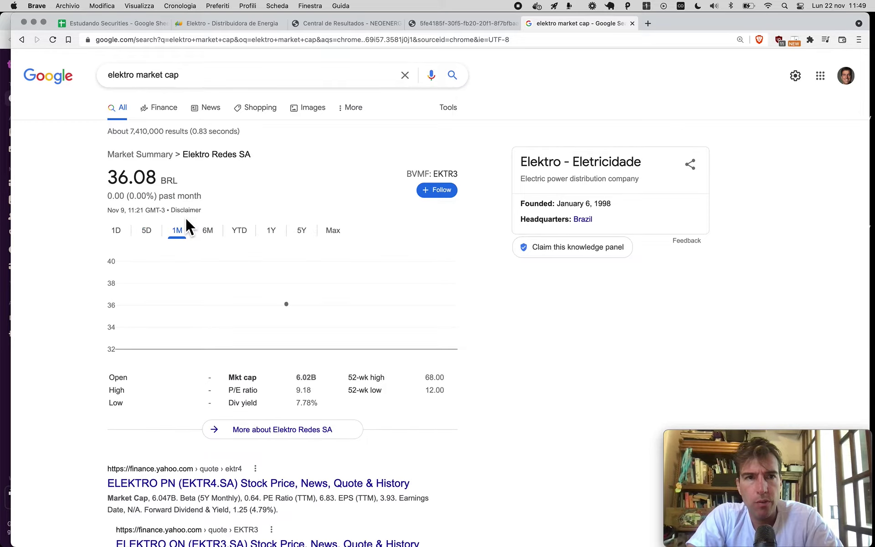
# Open the Yahoo Finance page for EKTR4.SA, examine its 6-month and 1-month price charts, and return to the spreadsheet
pyautogui.click(264, 484)
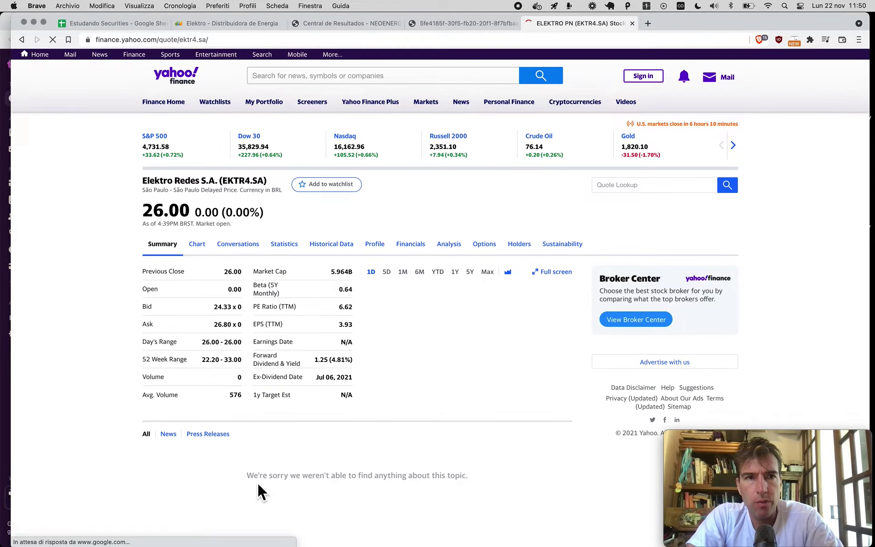
pyautogui.click(428, 279)
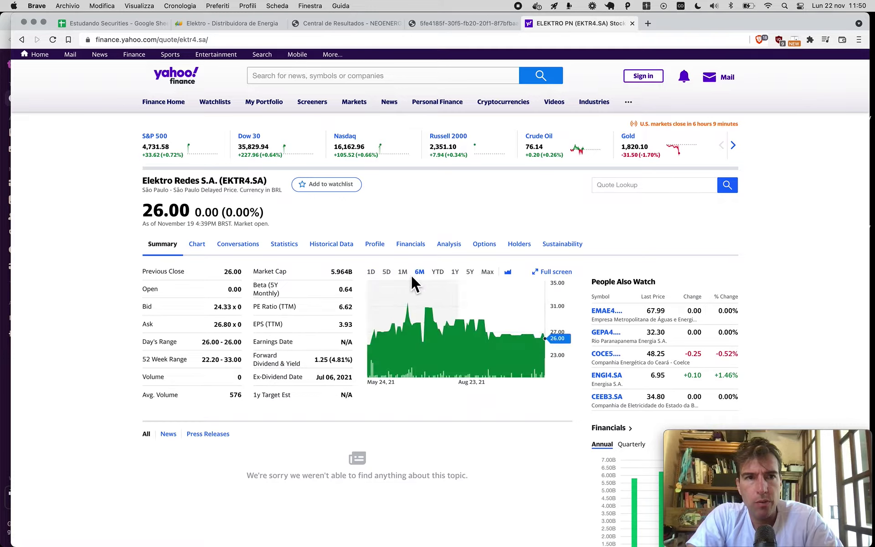
pyautogui.click(410, 275)
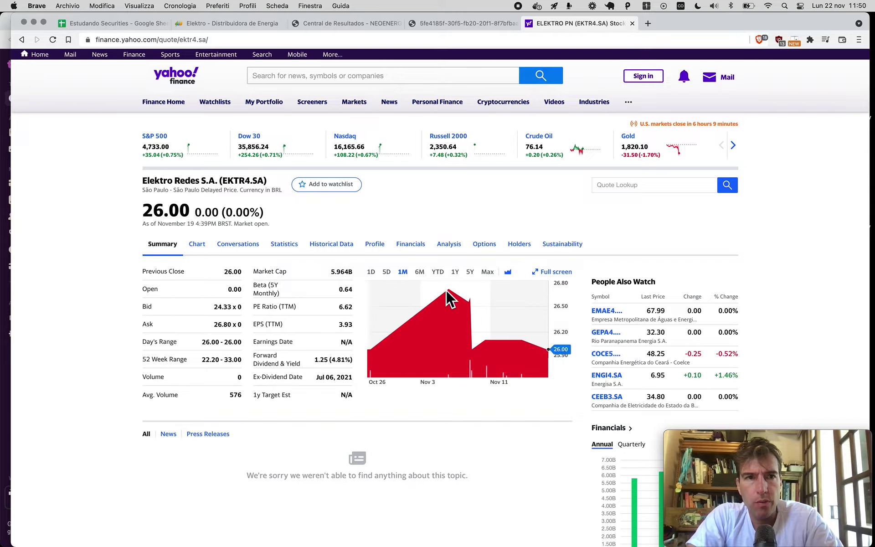
pyautogui.moveTo(453, 299)
pyautogui.click(114, 24)
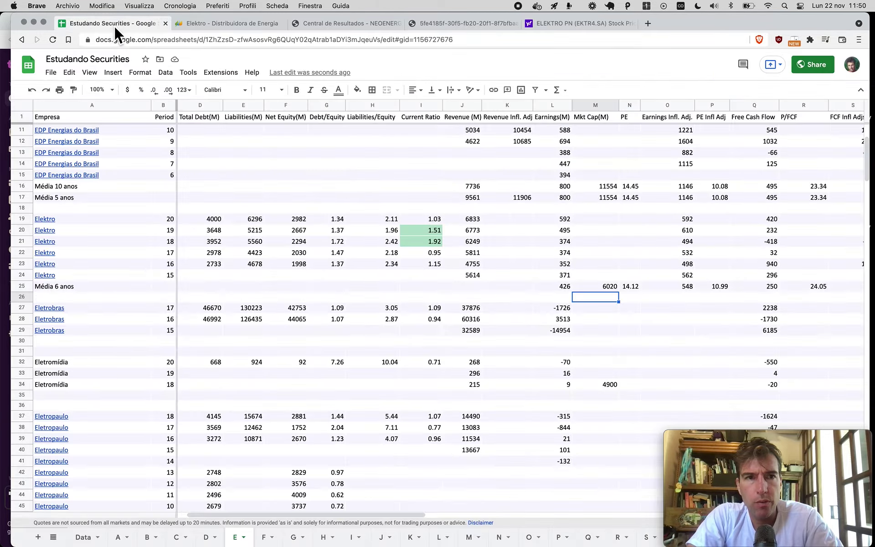